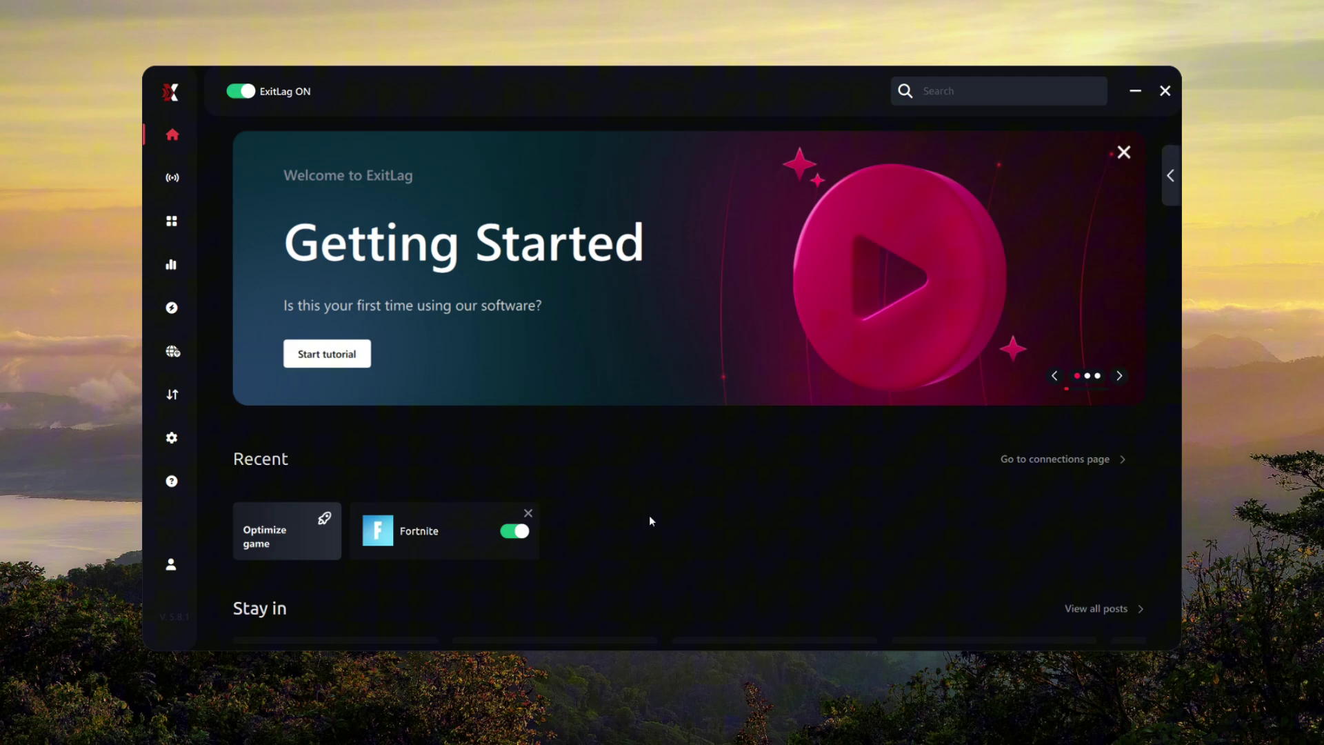
- Scroll through ExitLag's main page and briefly look over General Settings
scroll(718, 479, down, 8)
scroll(719, 479, down, 4)
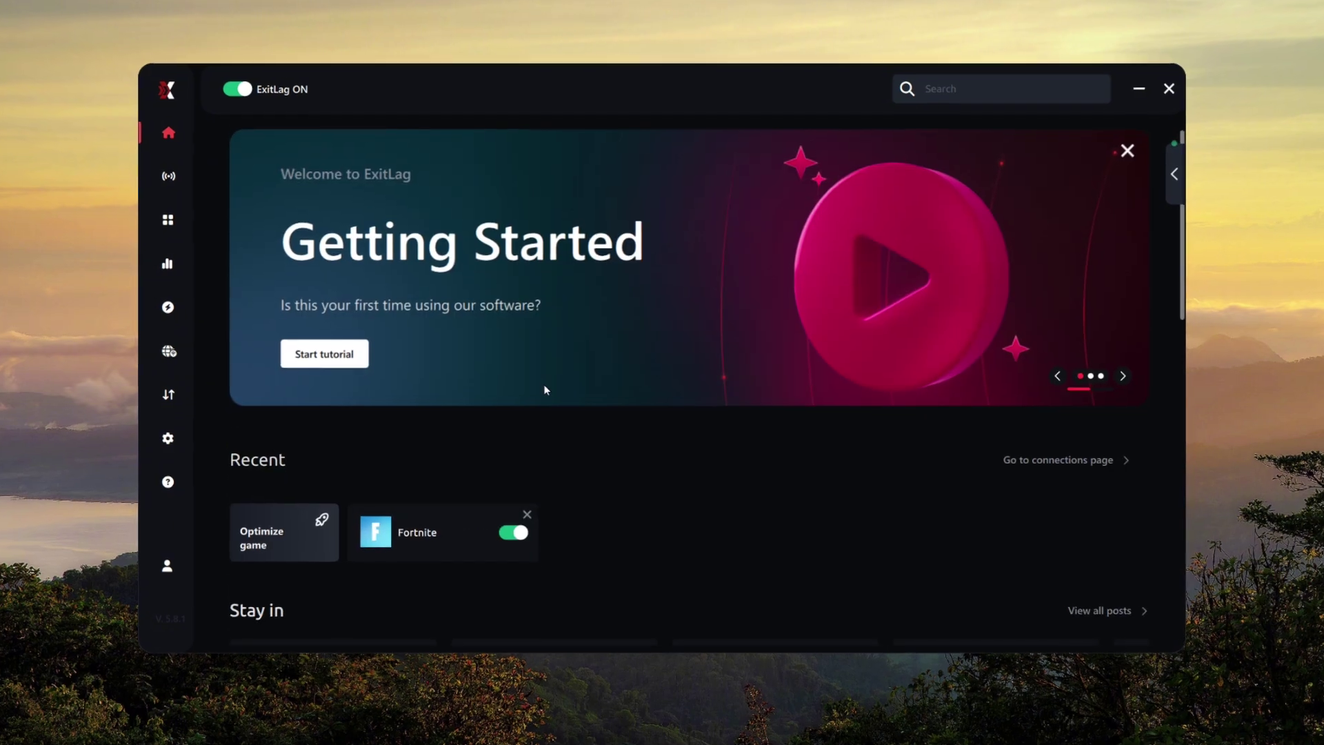
scroll(553, 419, down, 3)
scroll(636, 415, down, 8)
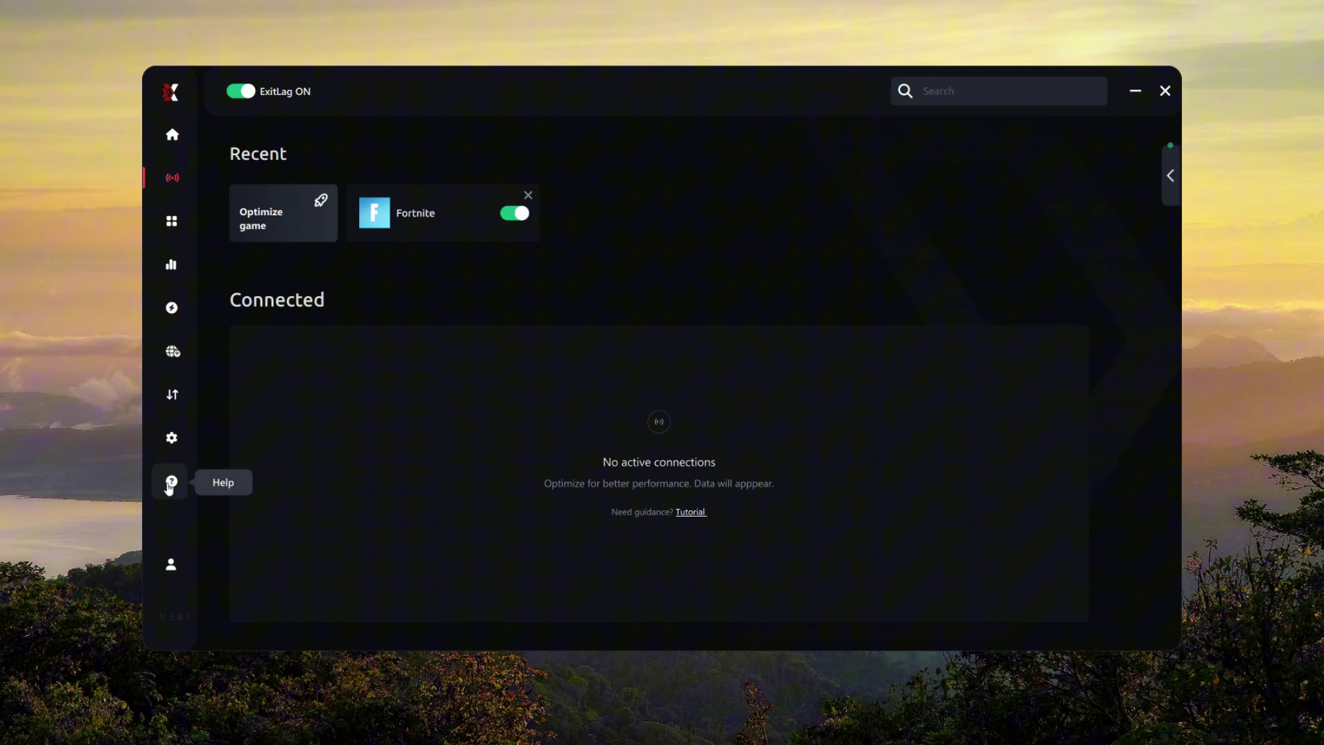
click(171, 439)
scroll(379, 314, down, 1)
scroll(376, 317, down, 10)
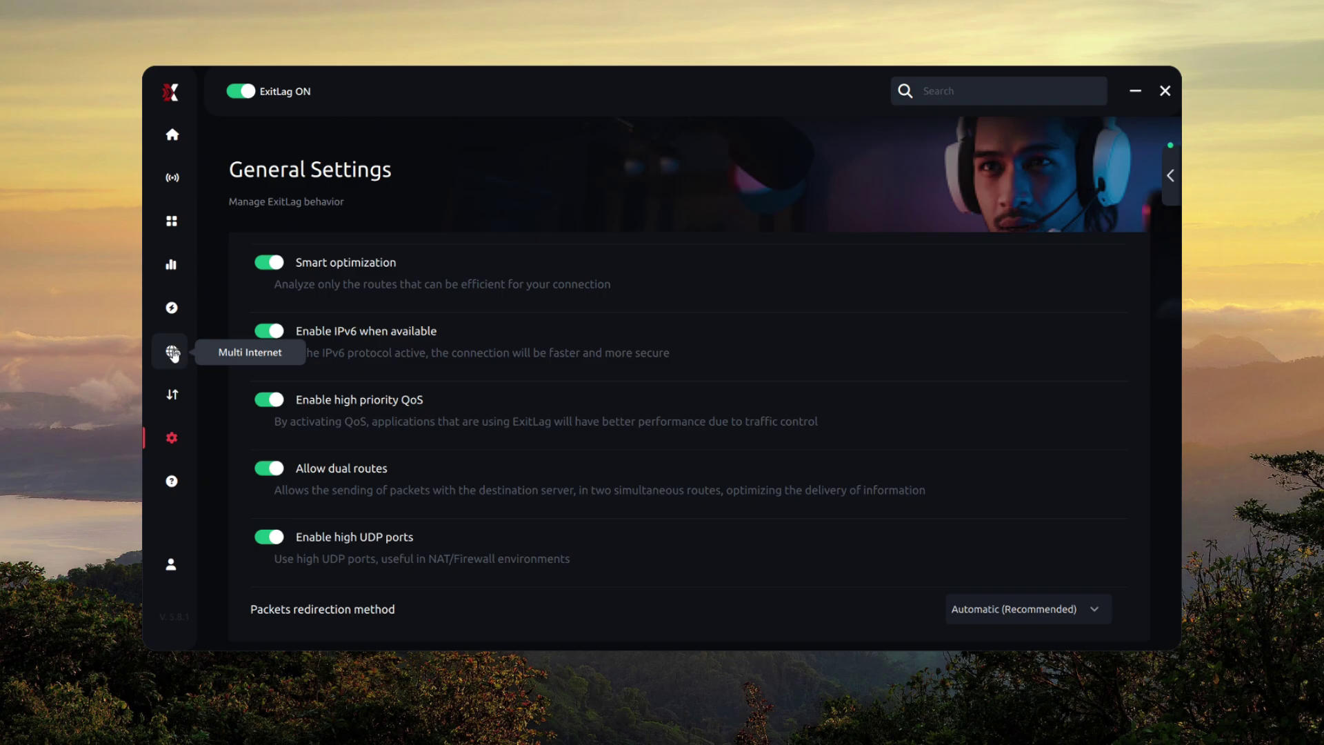
- Review the FPS Boost page's Hardware and Operating System Settings tweaks
click(180, 304)
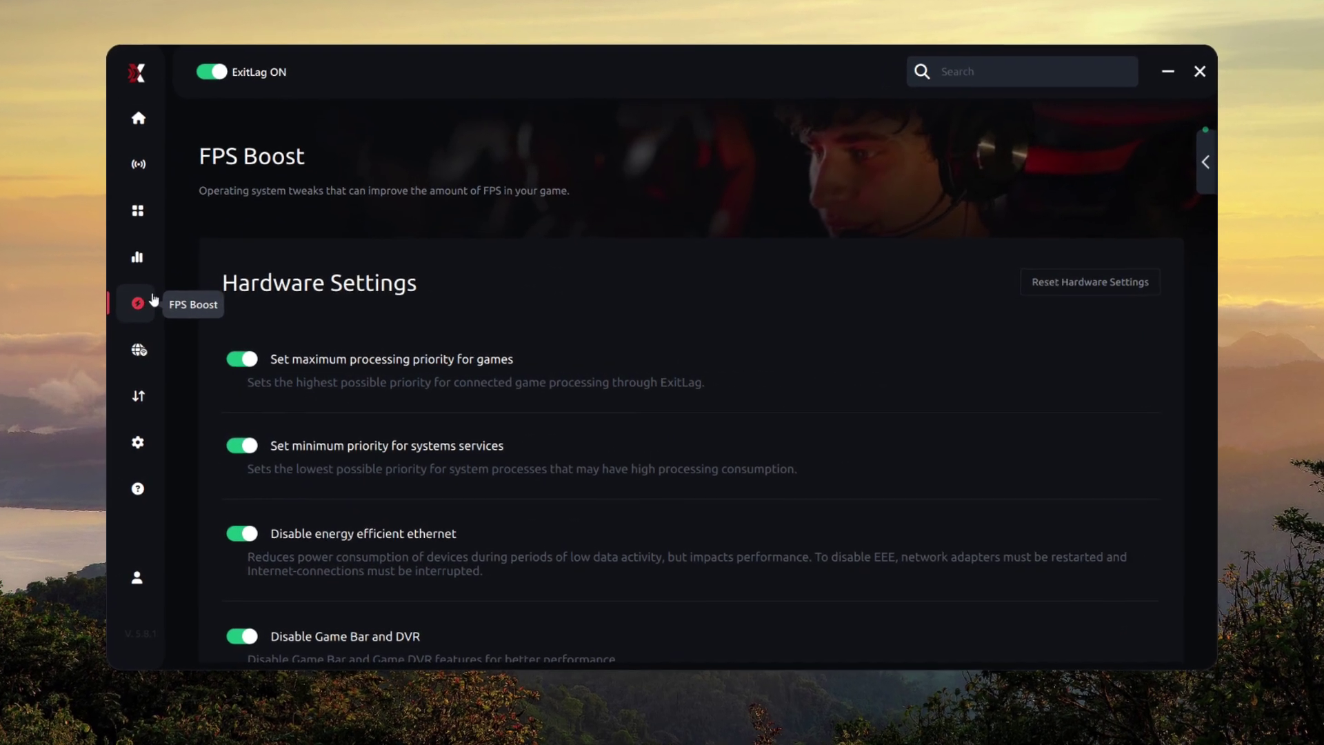
scroll(296, 304, down, 5)
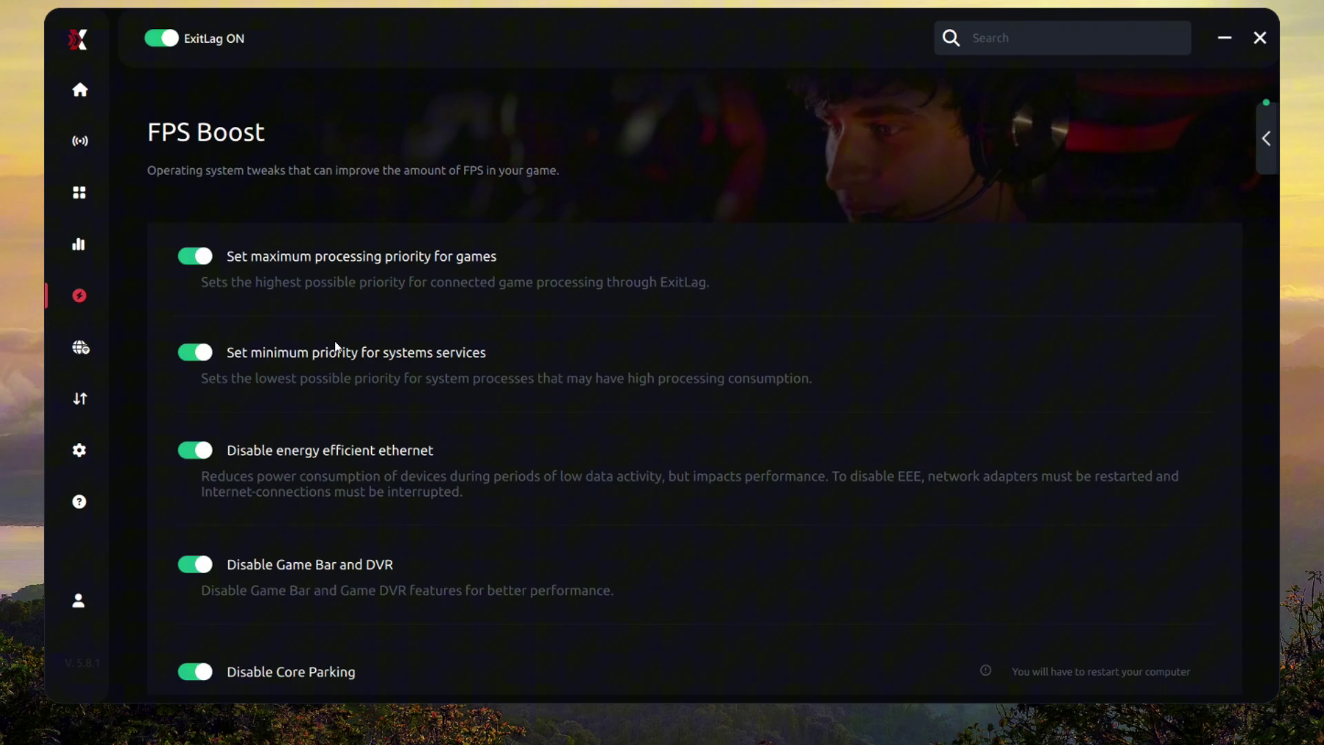
scroll(324, 341, down, 5)
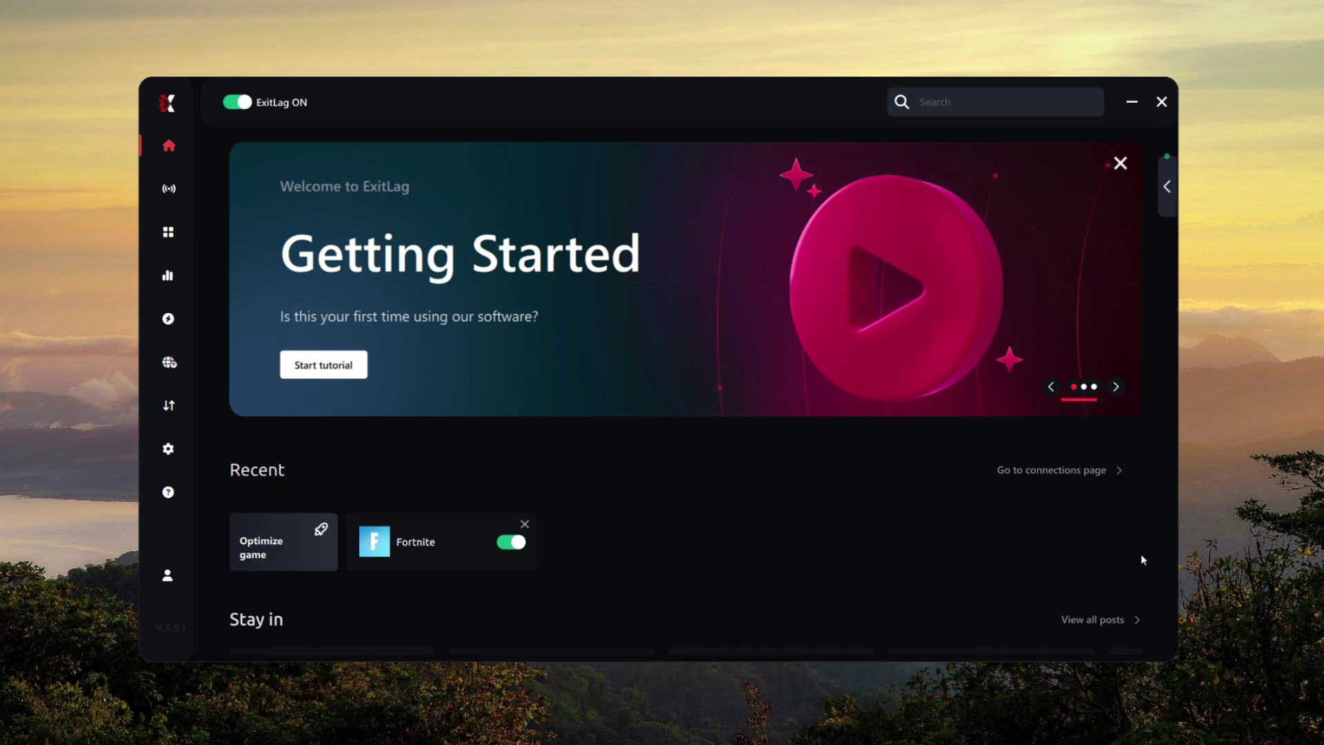
click(169, 320)
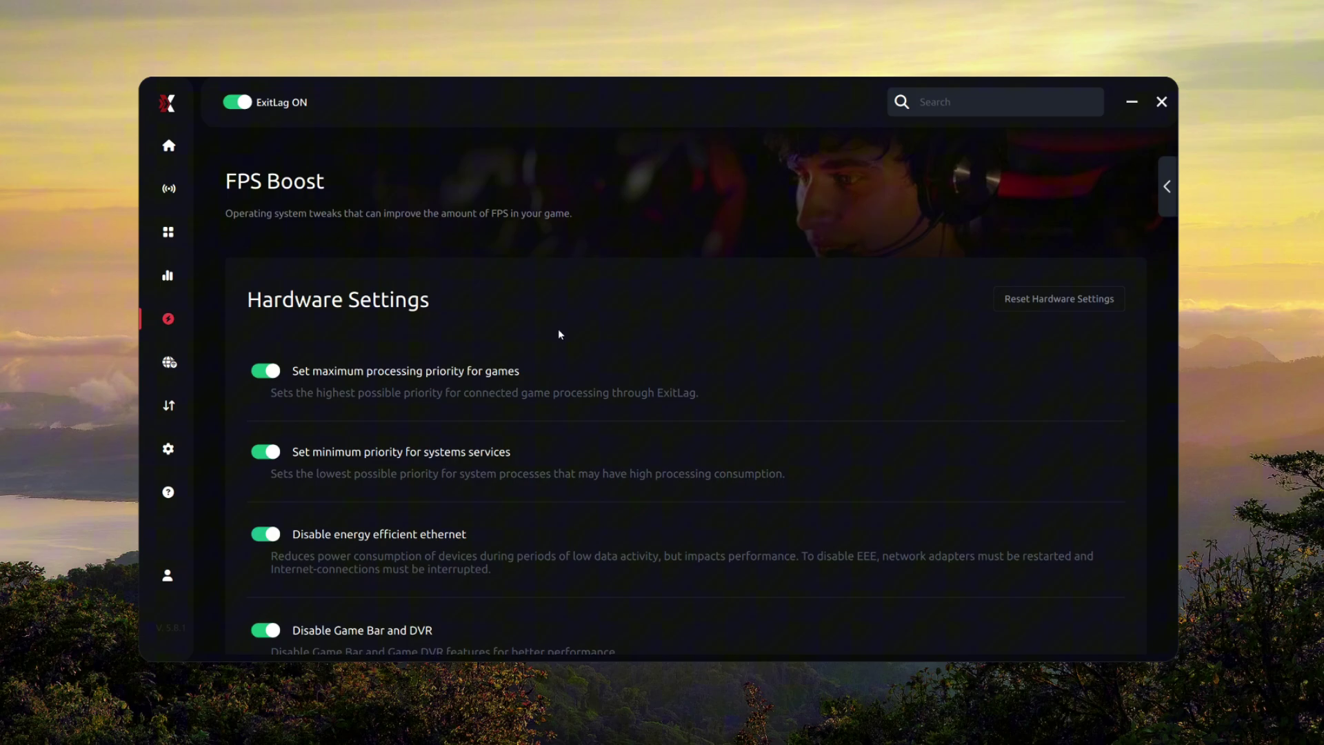
scroll(982, 327, down, 5)
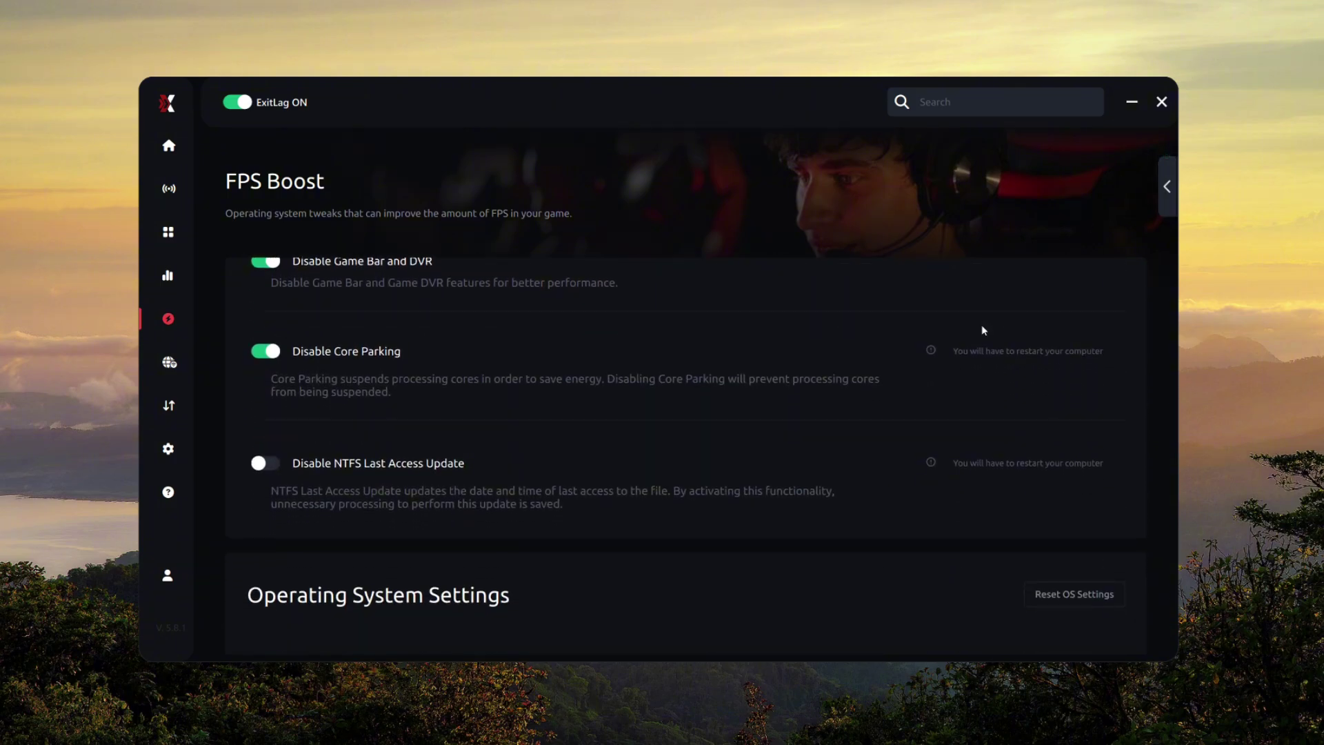
scroll(984, 330, down, 5)
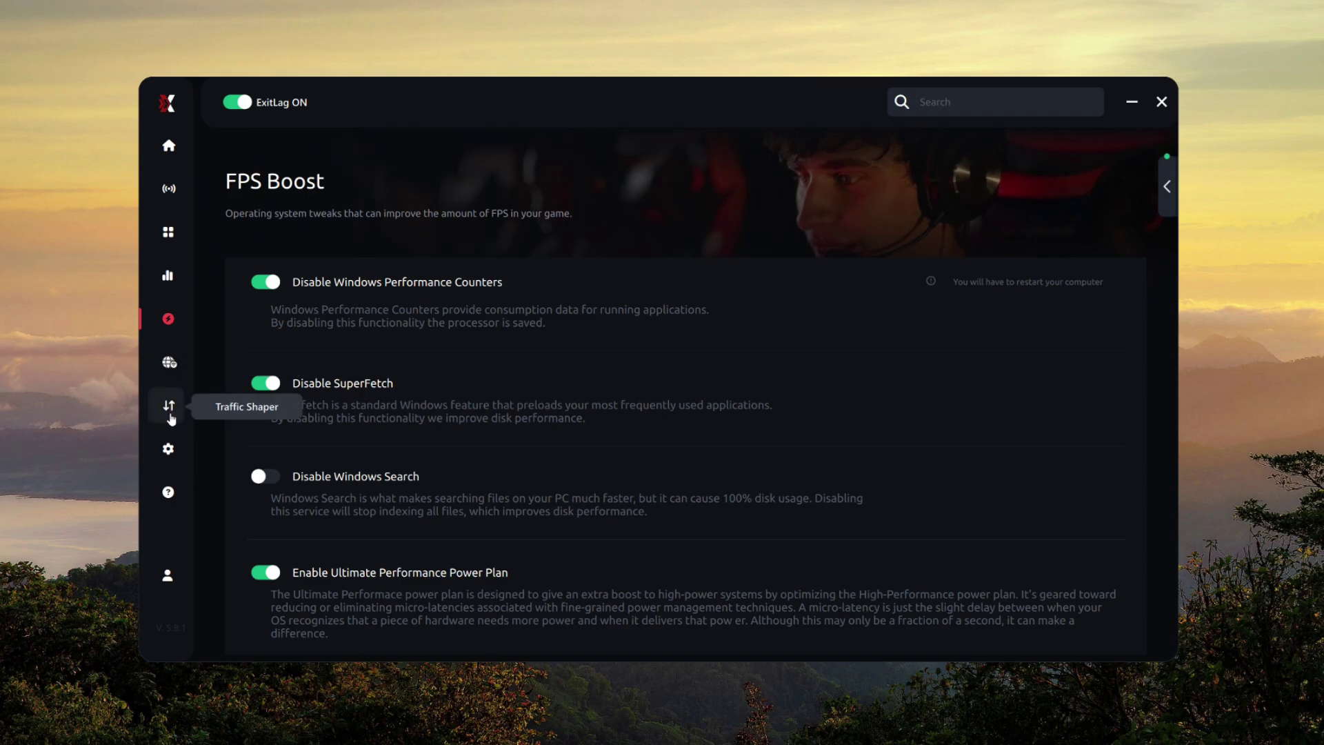
- Scroll through General Settings to the Route Settings, then switch to the game Library
click(168, 448)
scroll(449, 406, down, 3)
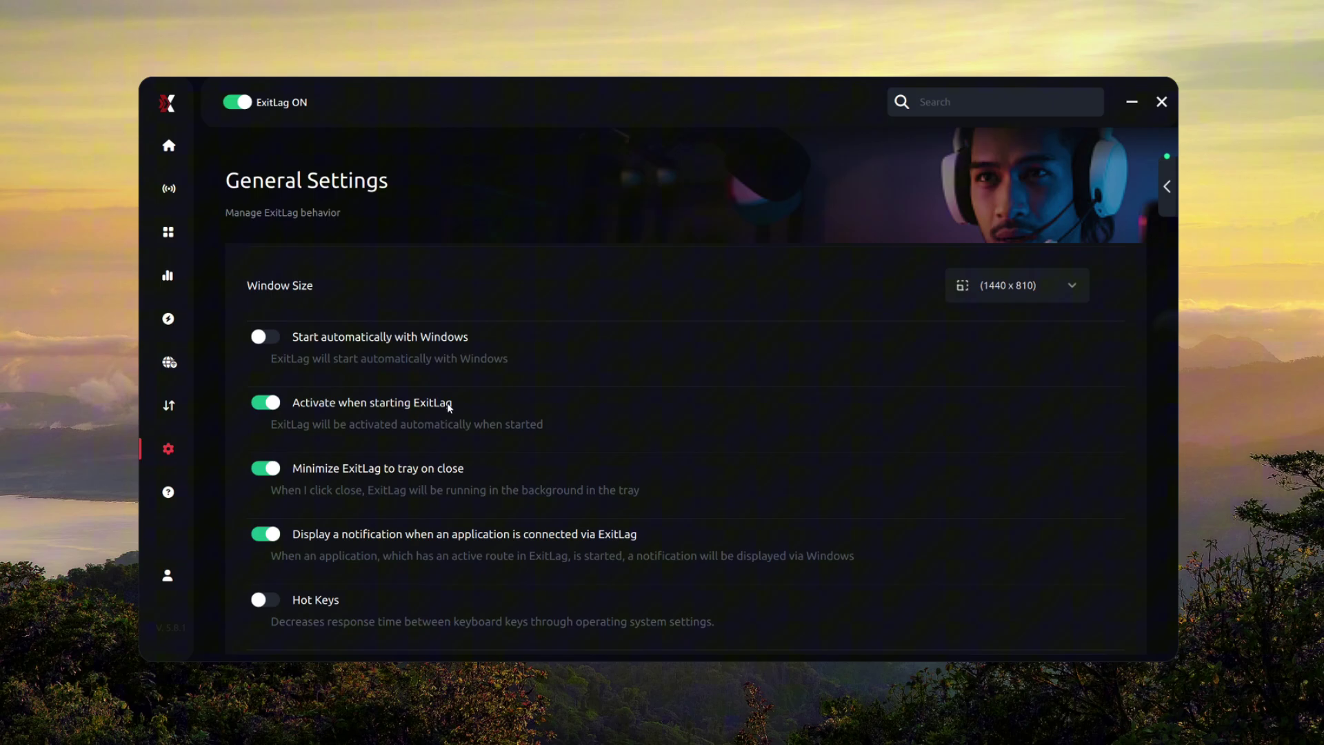
scroll(349, 387, down, 2)
scroll(320, 586, down, 4)
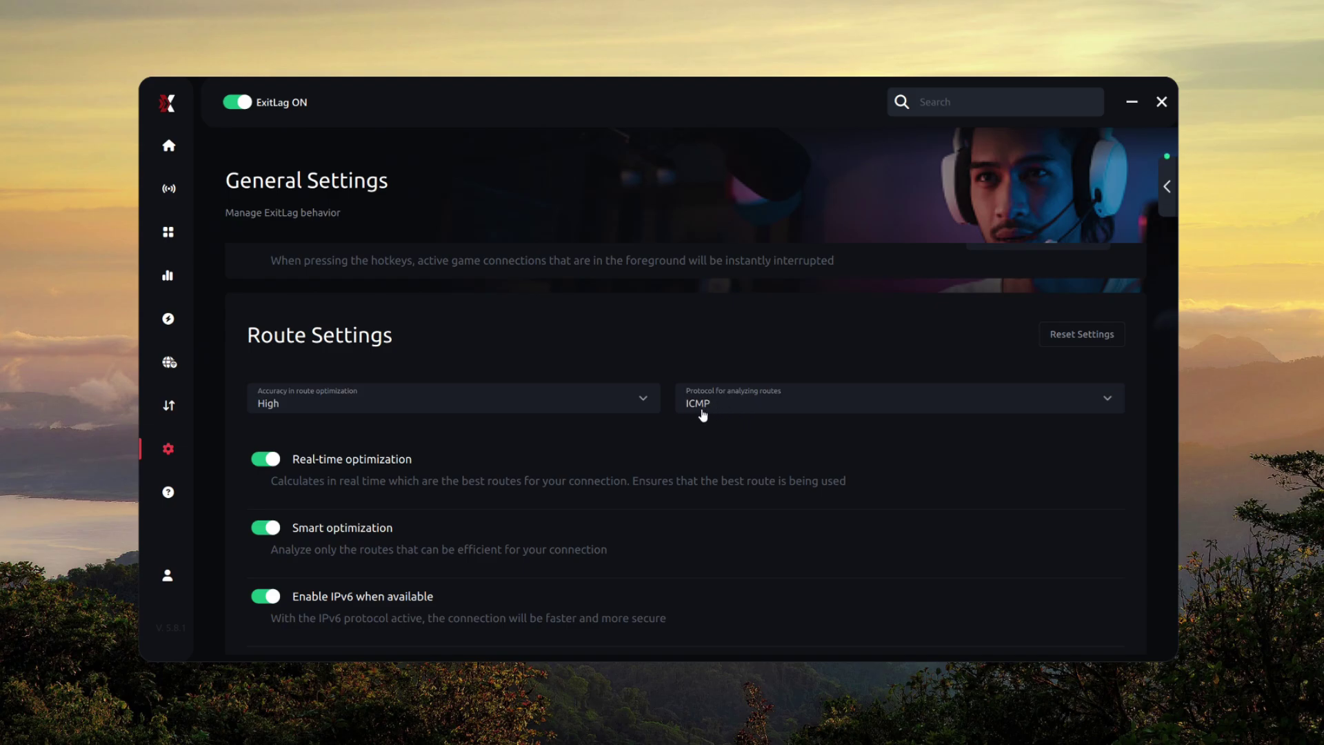
scroll(281, 321, down, 2)
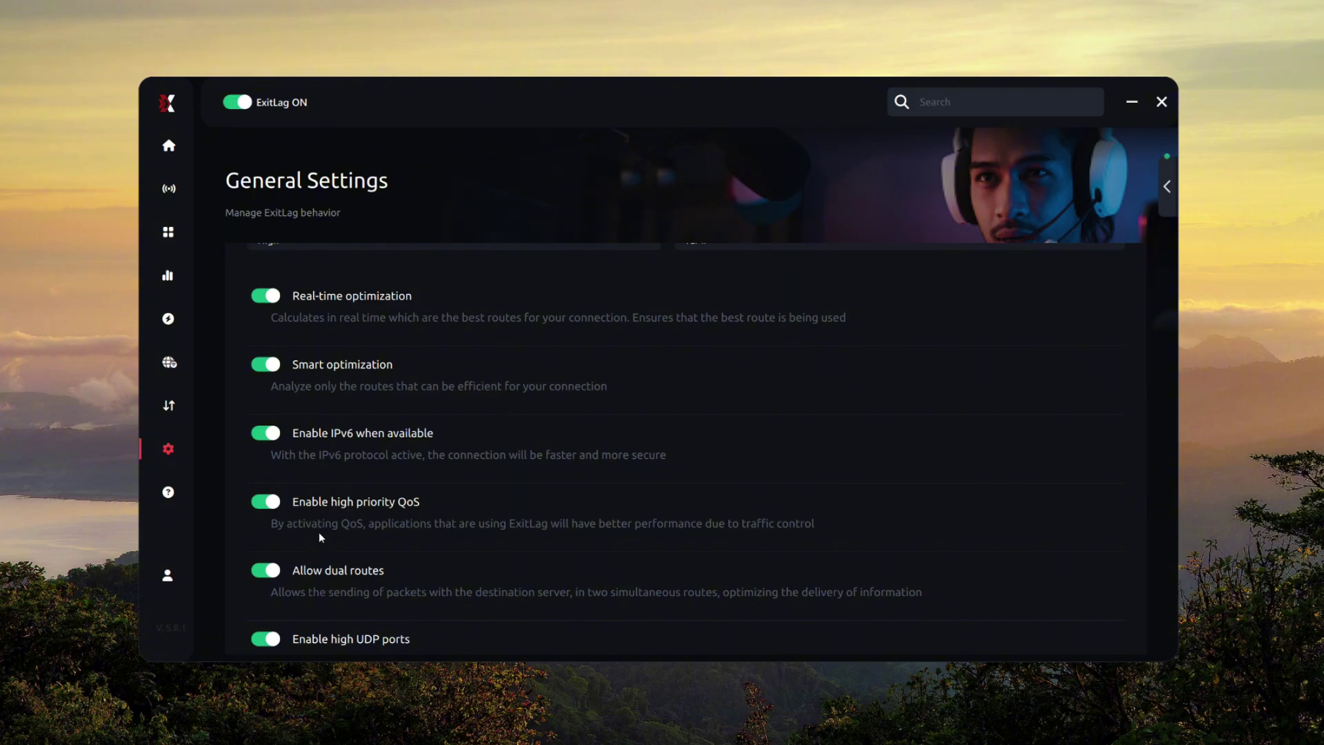
scroll(320, 537, down, 2)
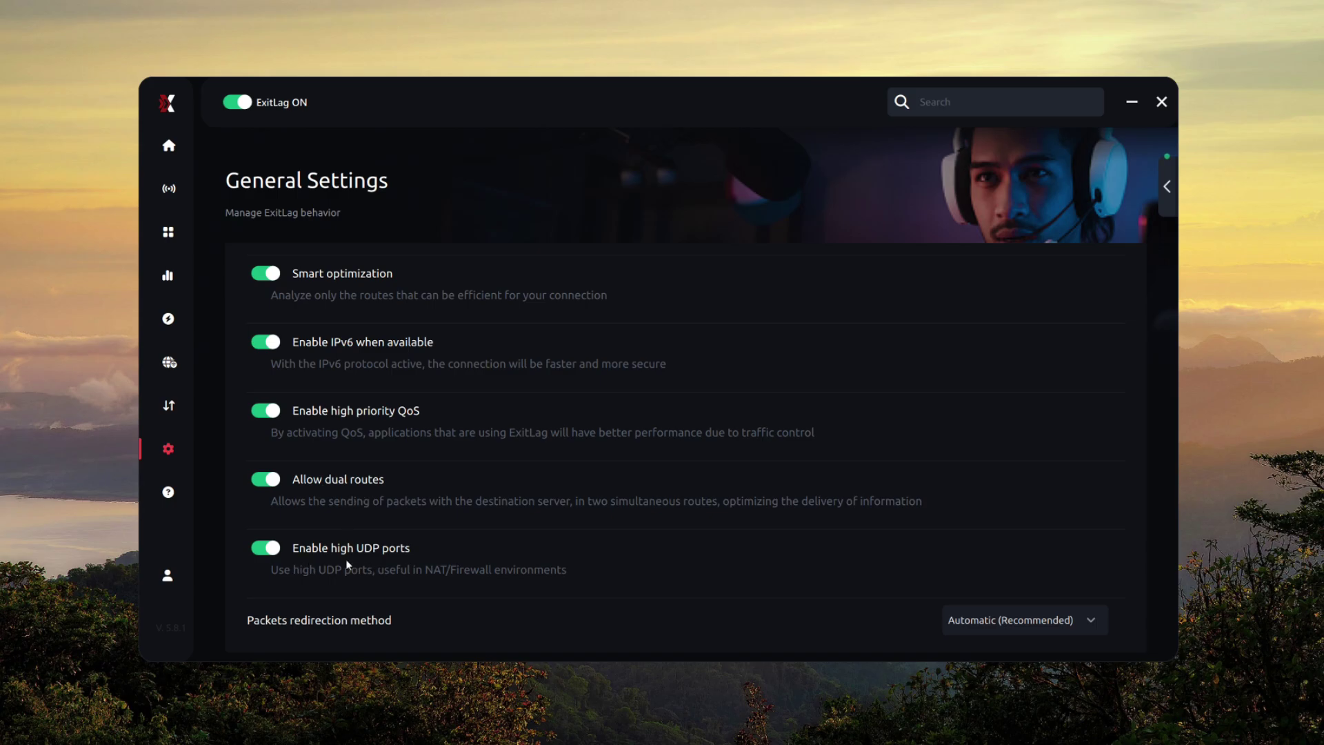
scroll(417, 561, up, 5)
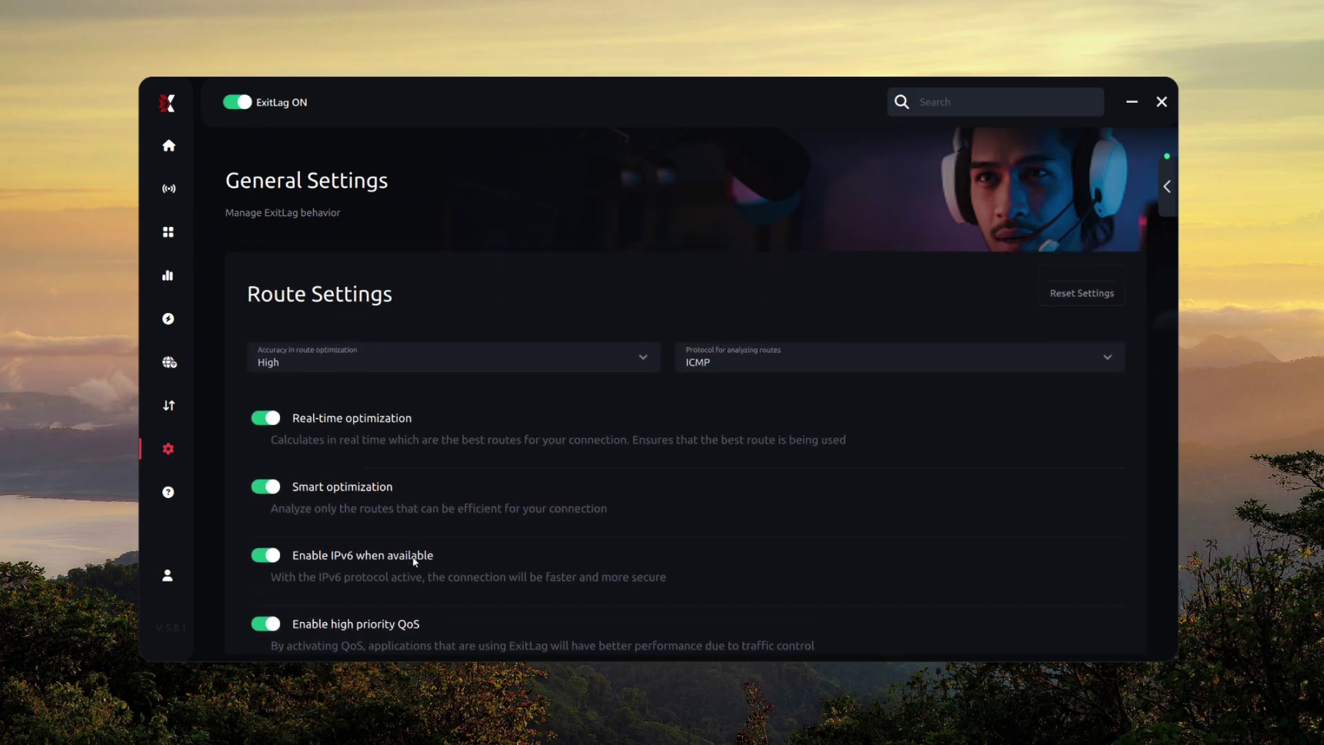
scroll(412, 556, down, 5)
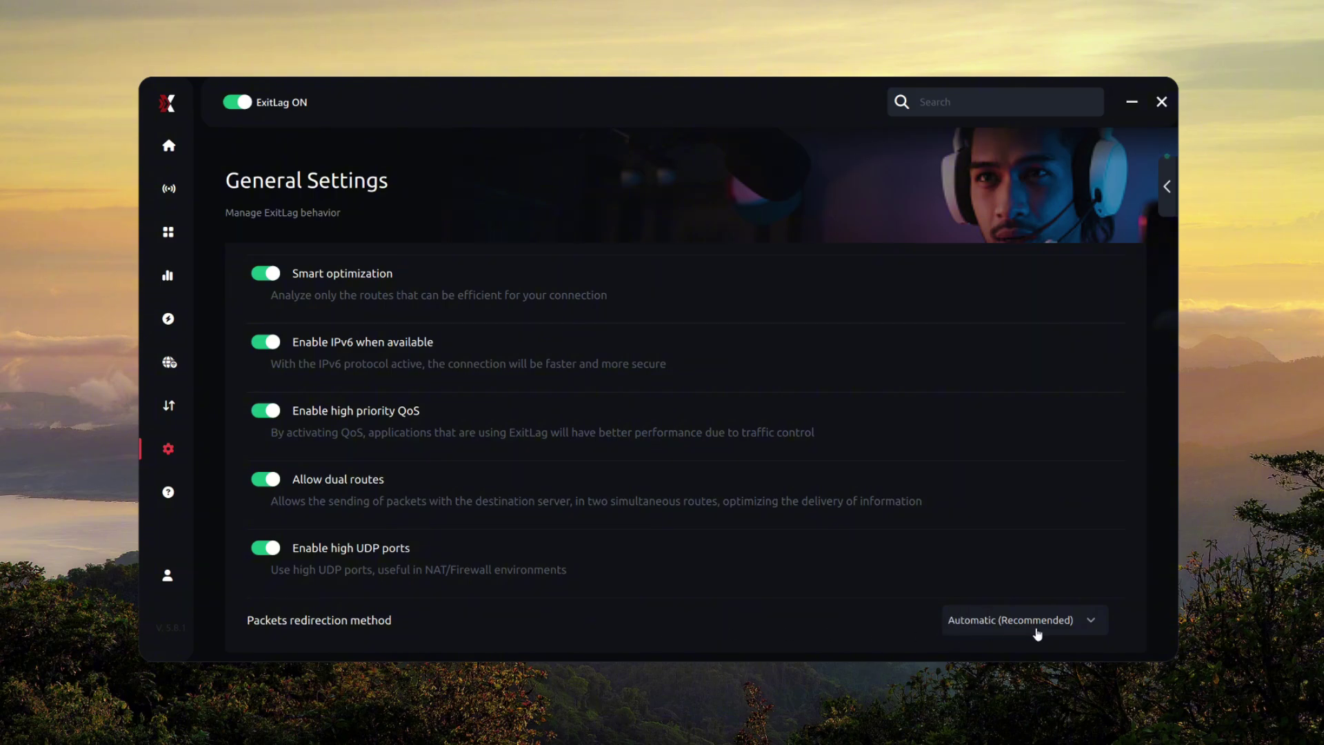
click(168, 232)
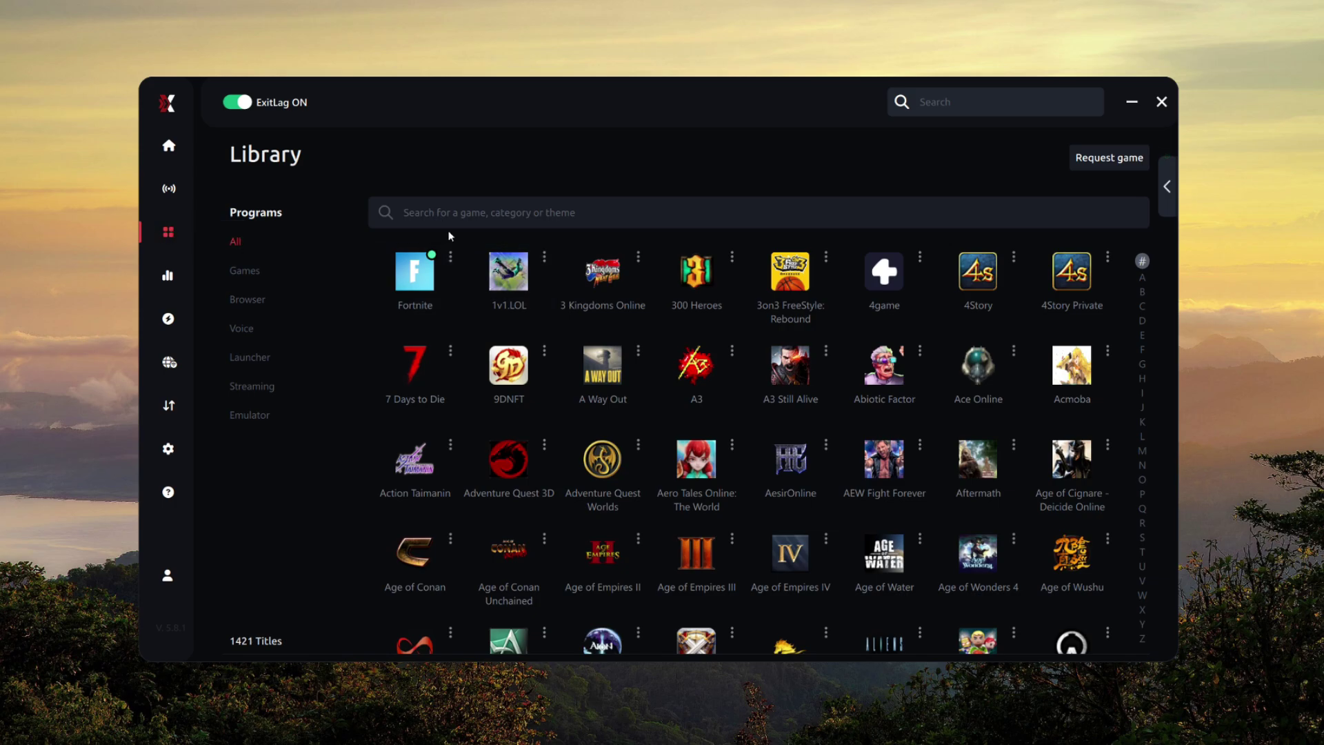
click(412, 284)
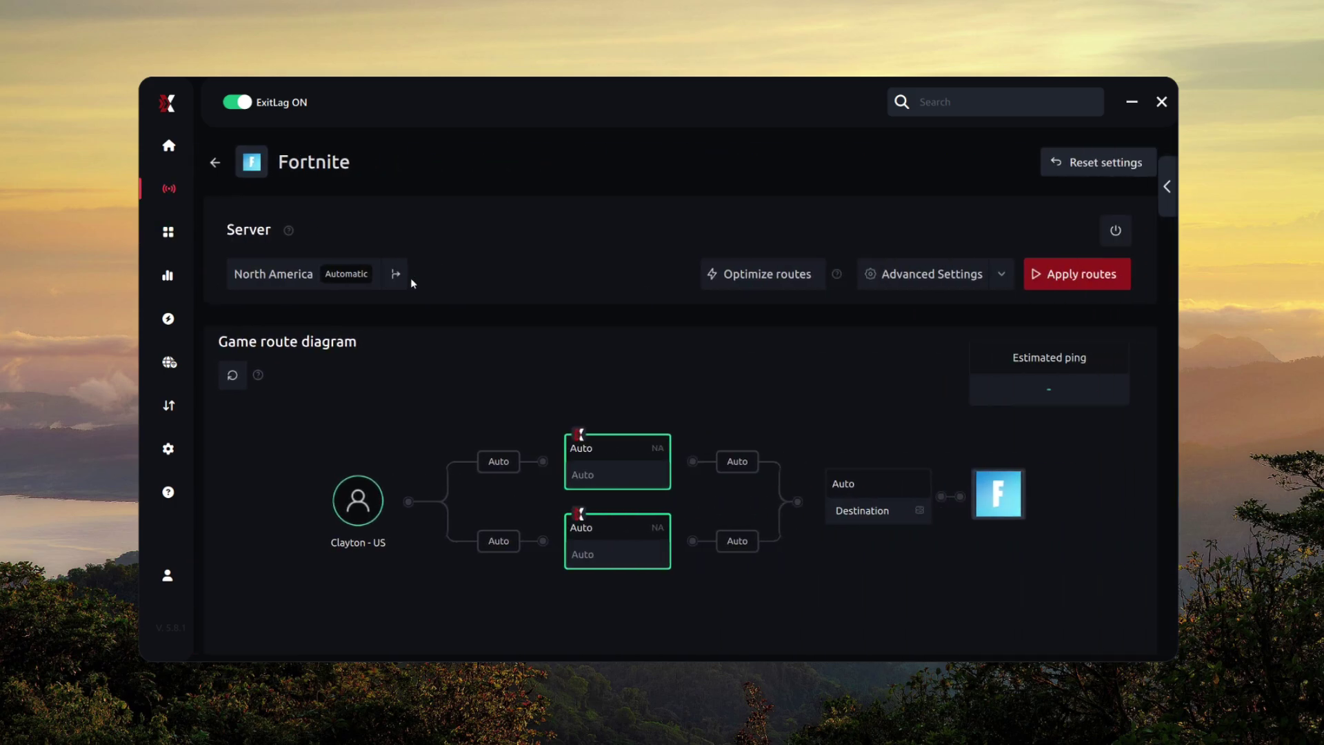
click(290, 287)
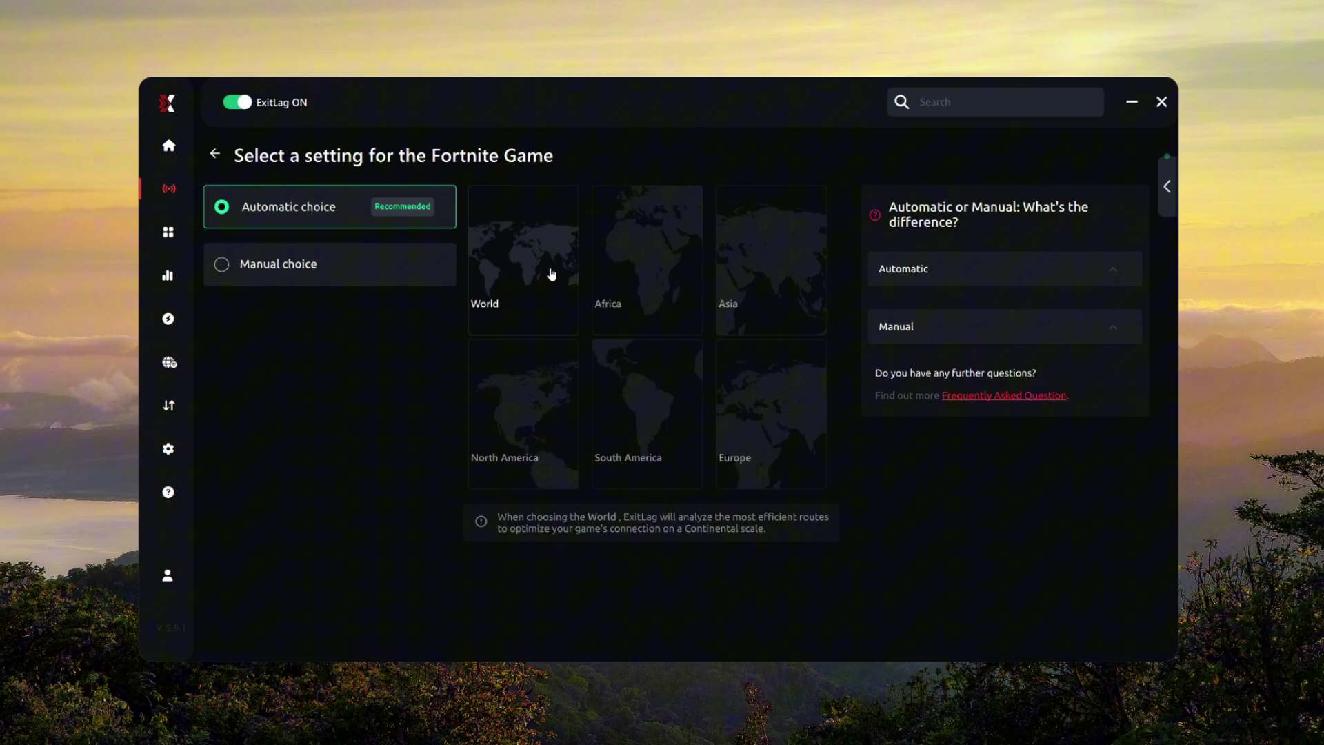
click(540, 413)
- Enable 'Use local routes first' in Advanced Settings and request route optimization
click(931, 274)
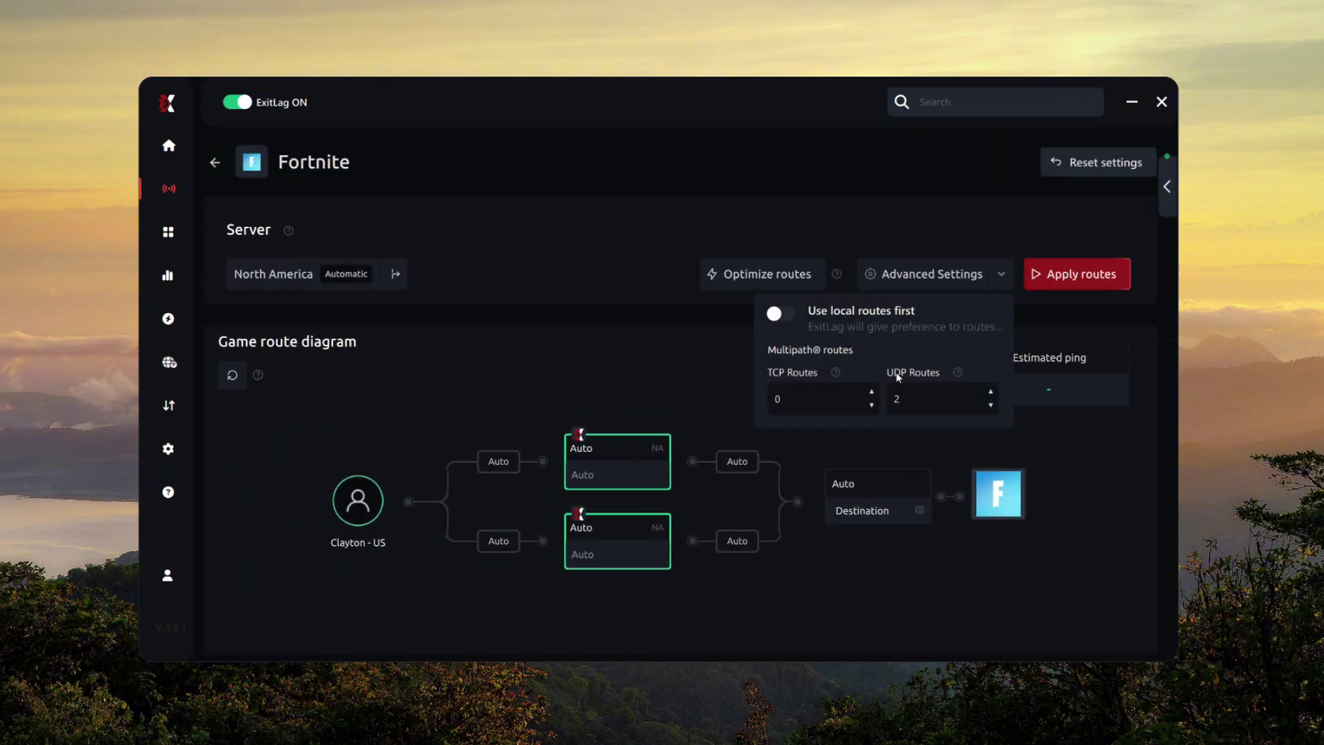
click(775, 316)
click(916, 276)
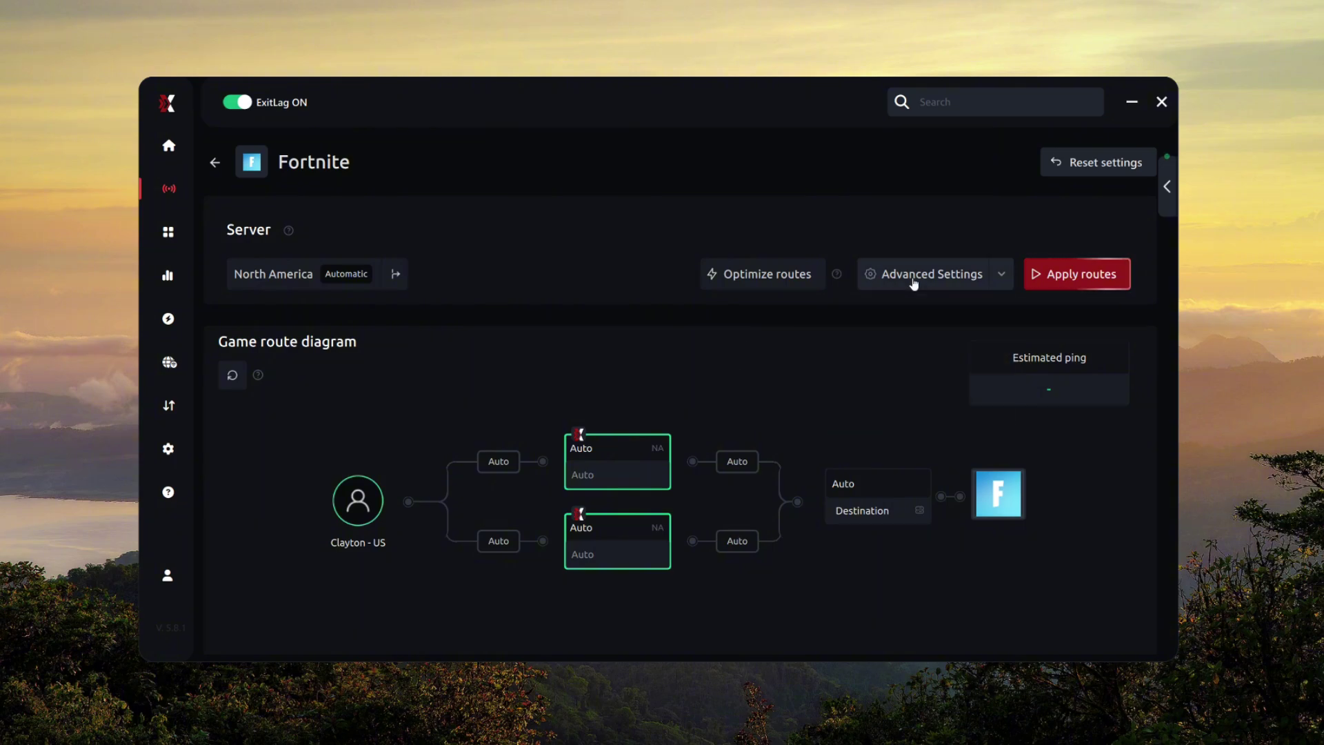
click(916, 276)
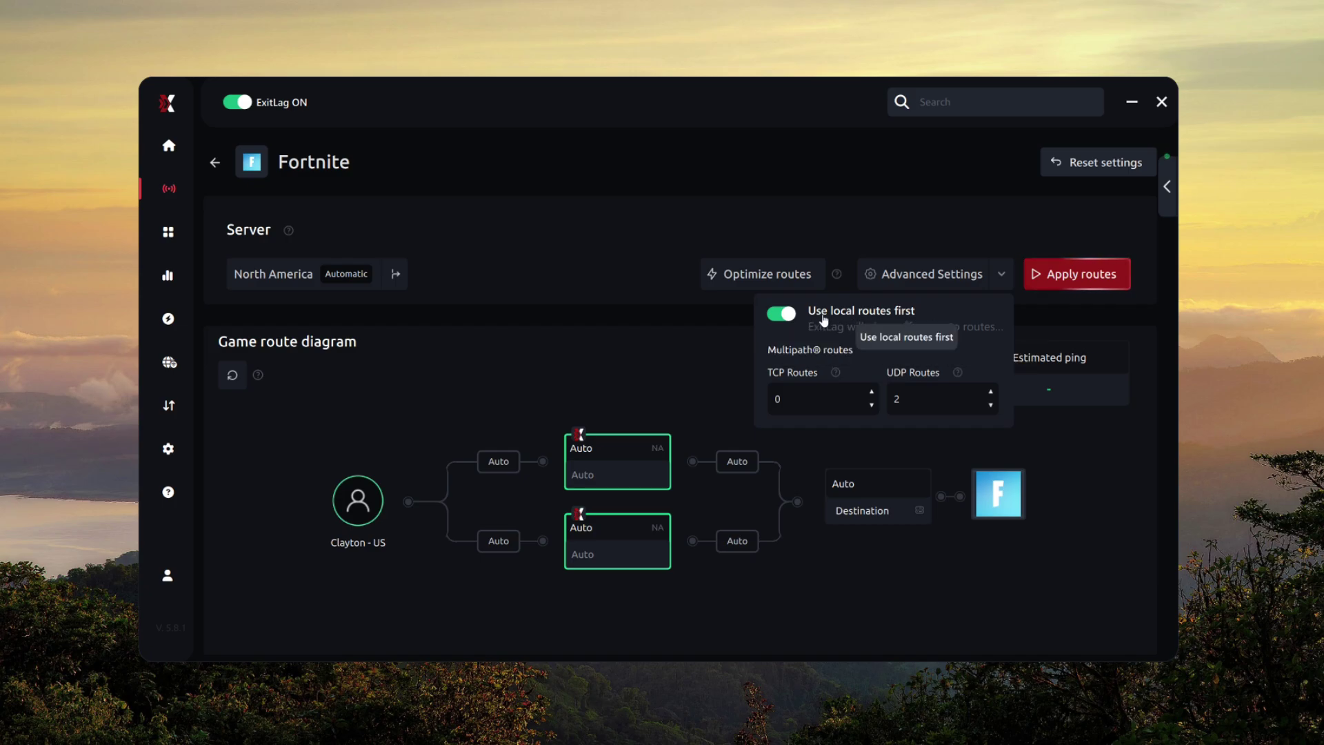
click(597, 534)
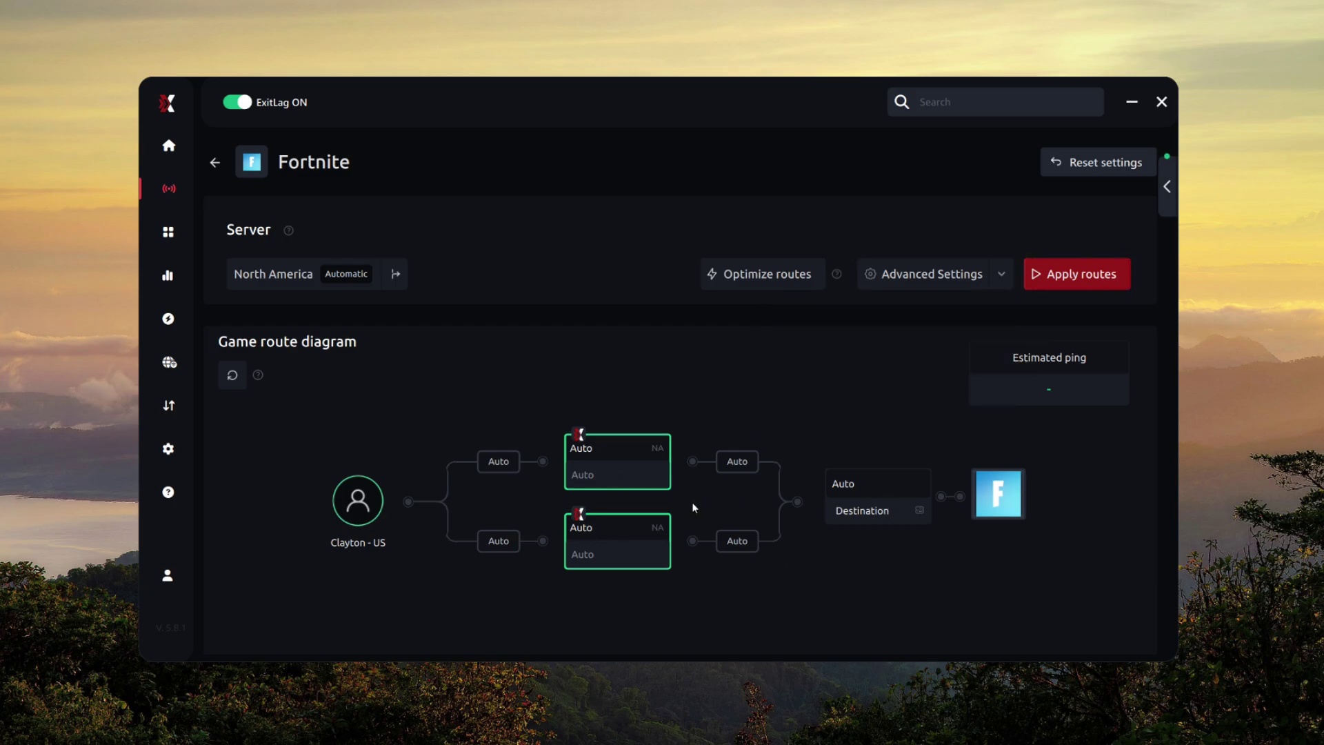
click(743, 283)
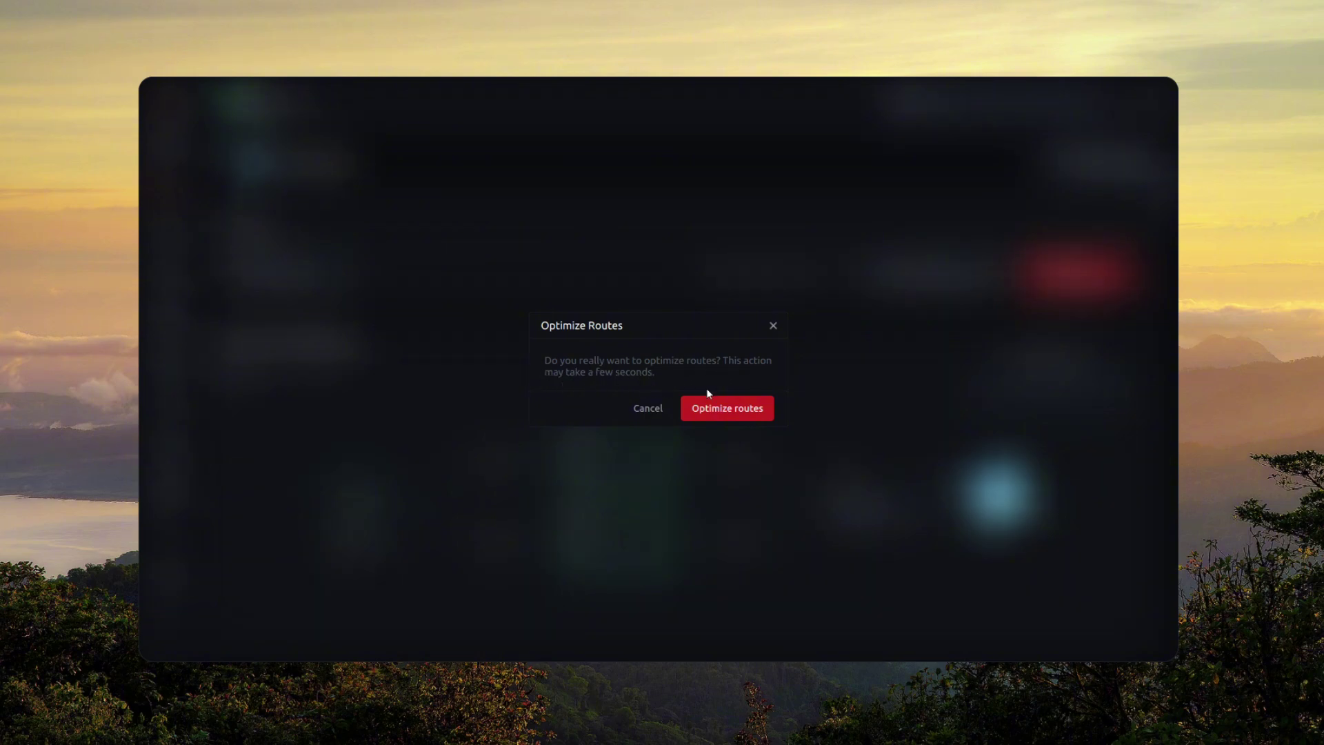
- Confirm the route optimization and apply the optimized routes to Fortnite
click(729, 409)
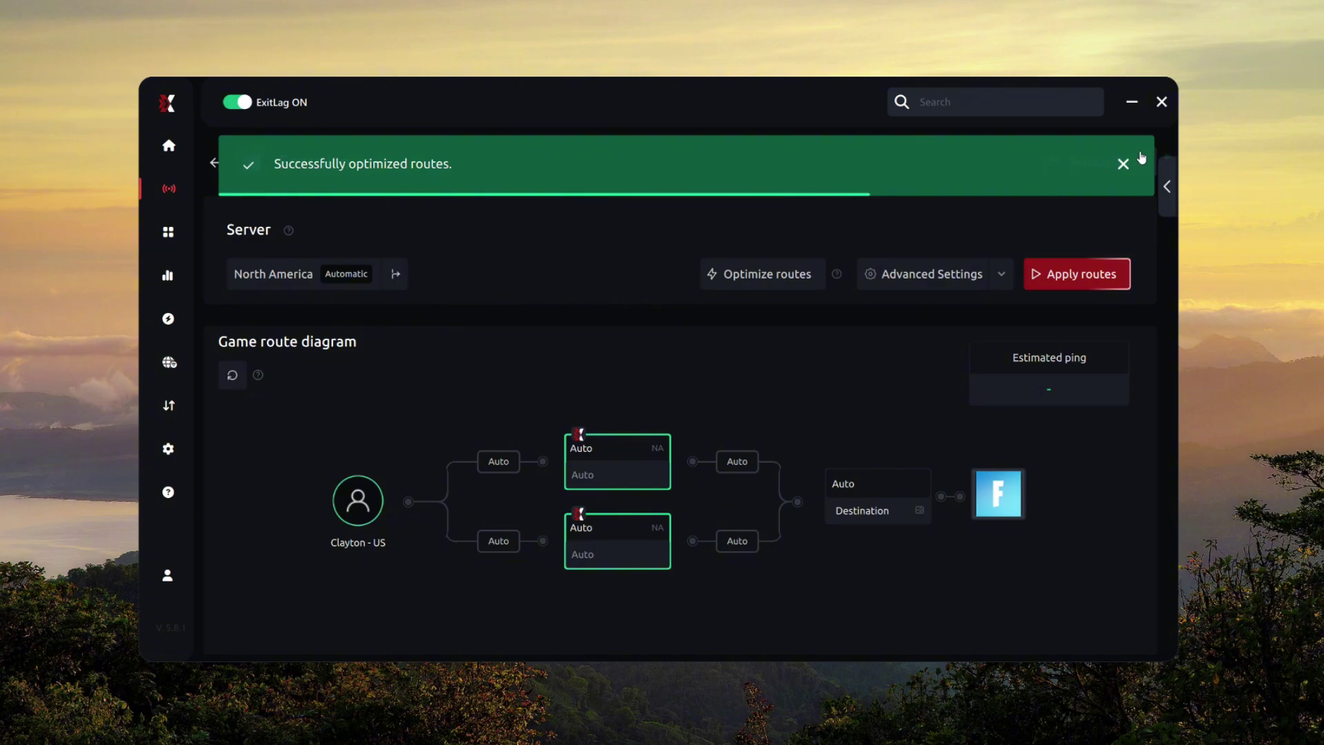
click(1069, 280)
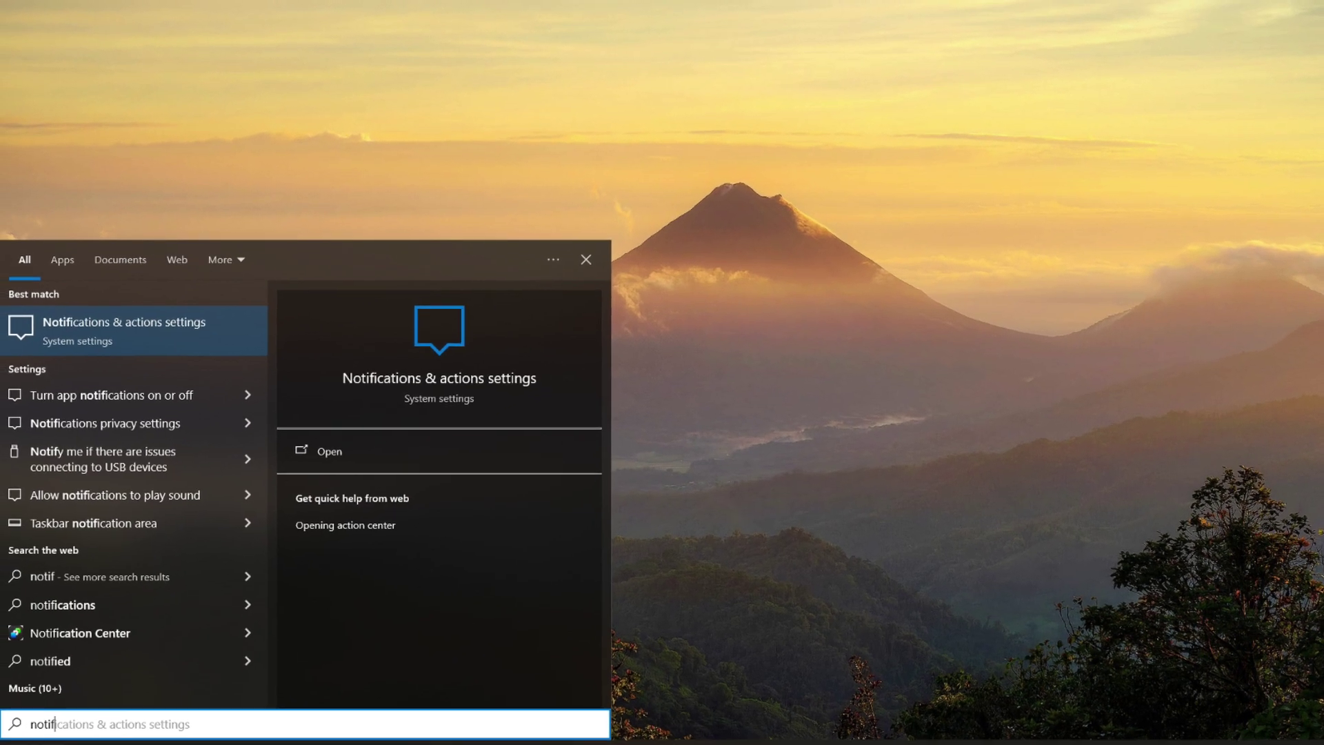
- Confirm on Notifications & actions that notifications from apps and other senders are Off
click(131, 338)
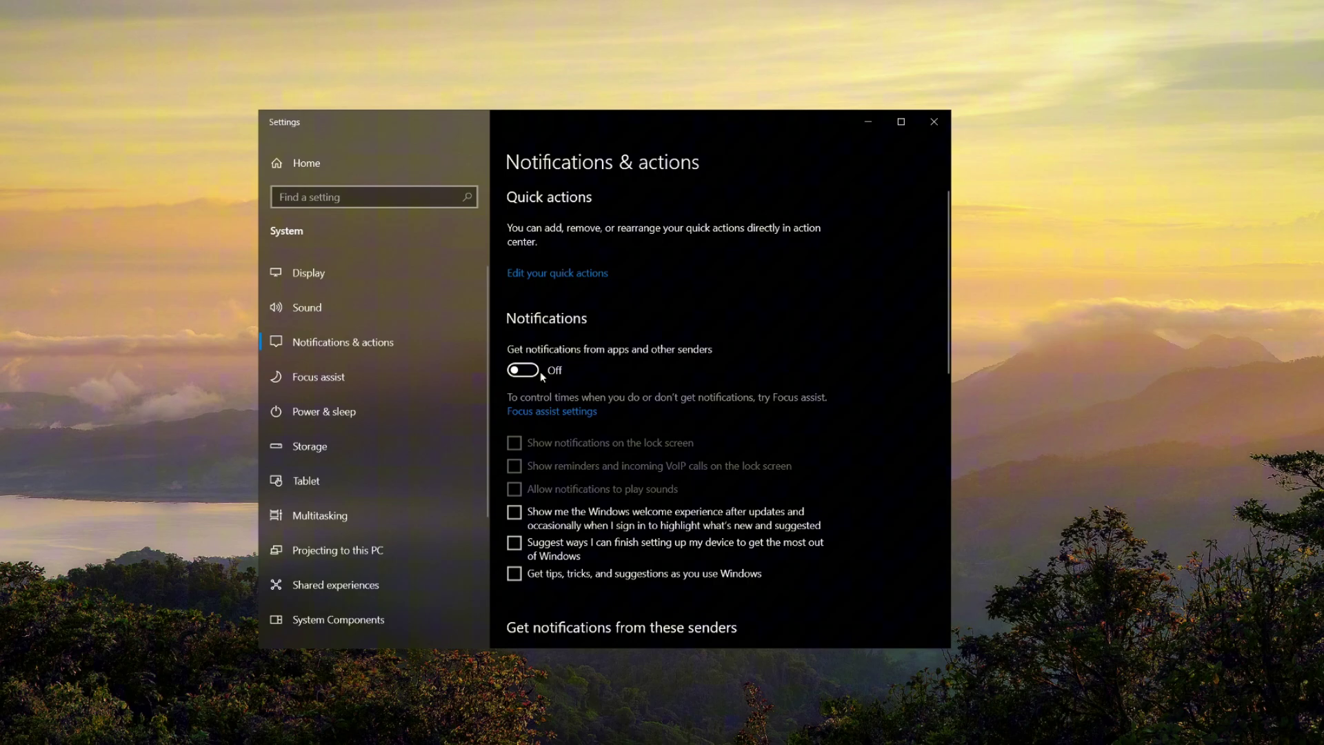
scroll(536, 372, down, 3)
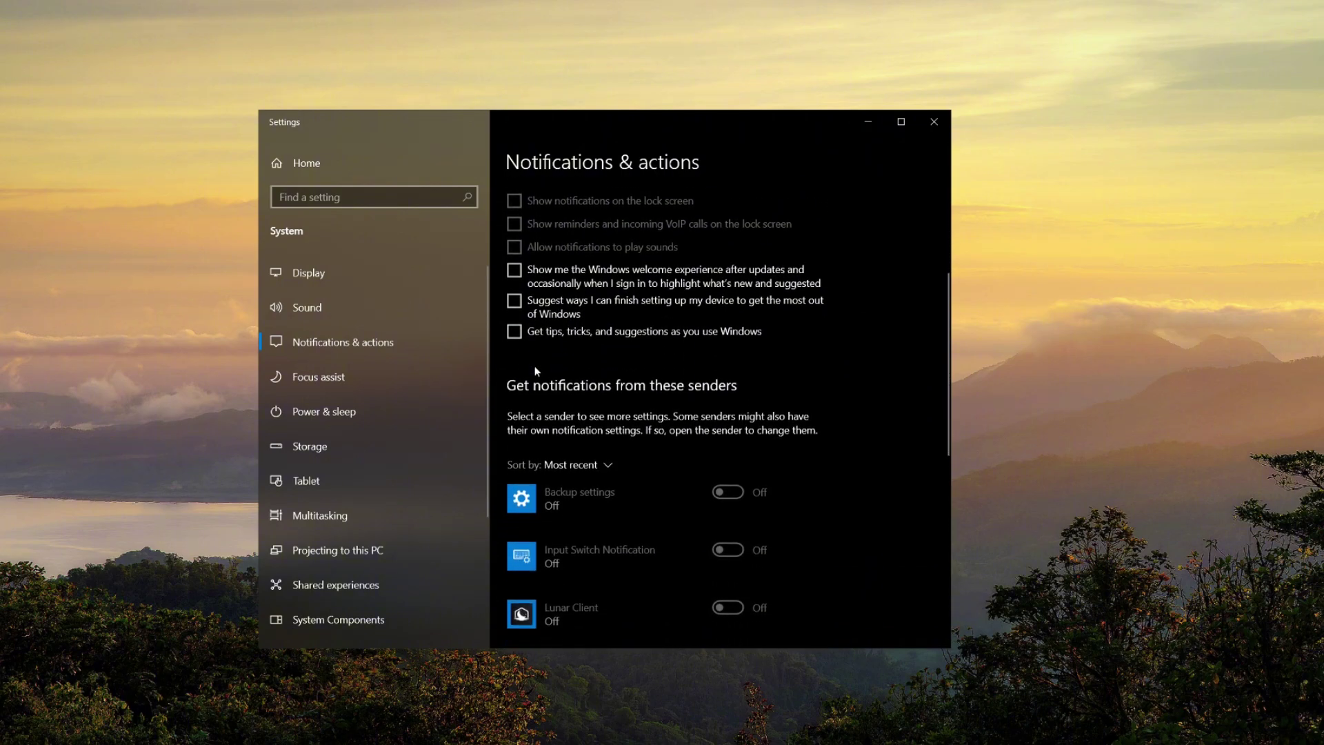
scroll(524, 355, up, 2)
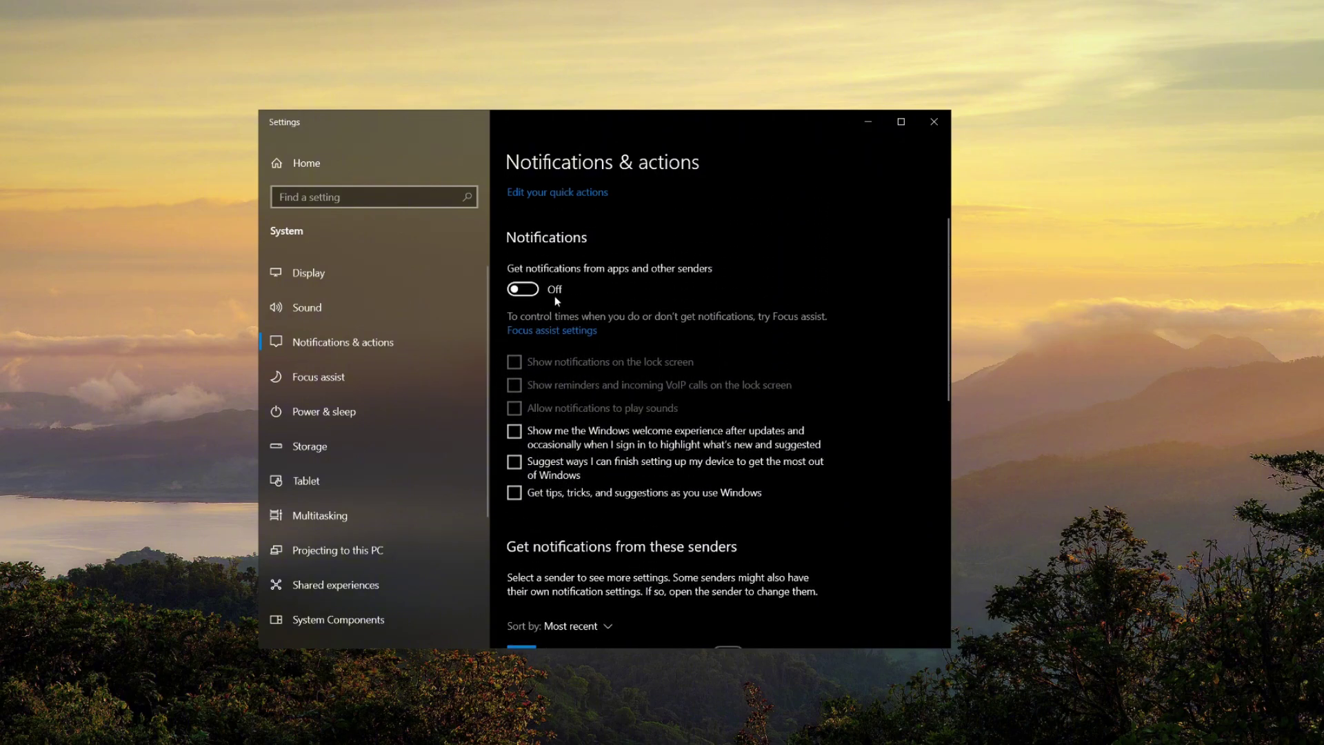
scroll(873, 500, down, 10)
scroll(874, 495, up, 6)
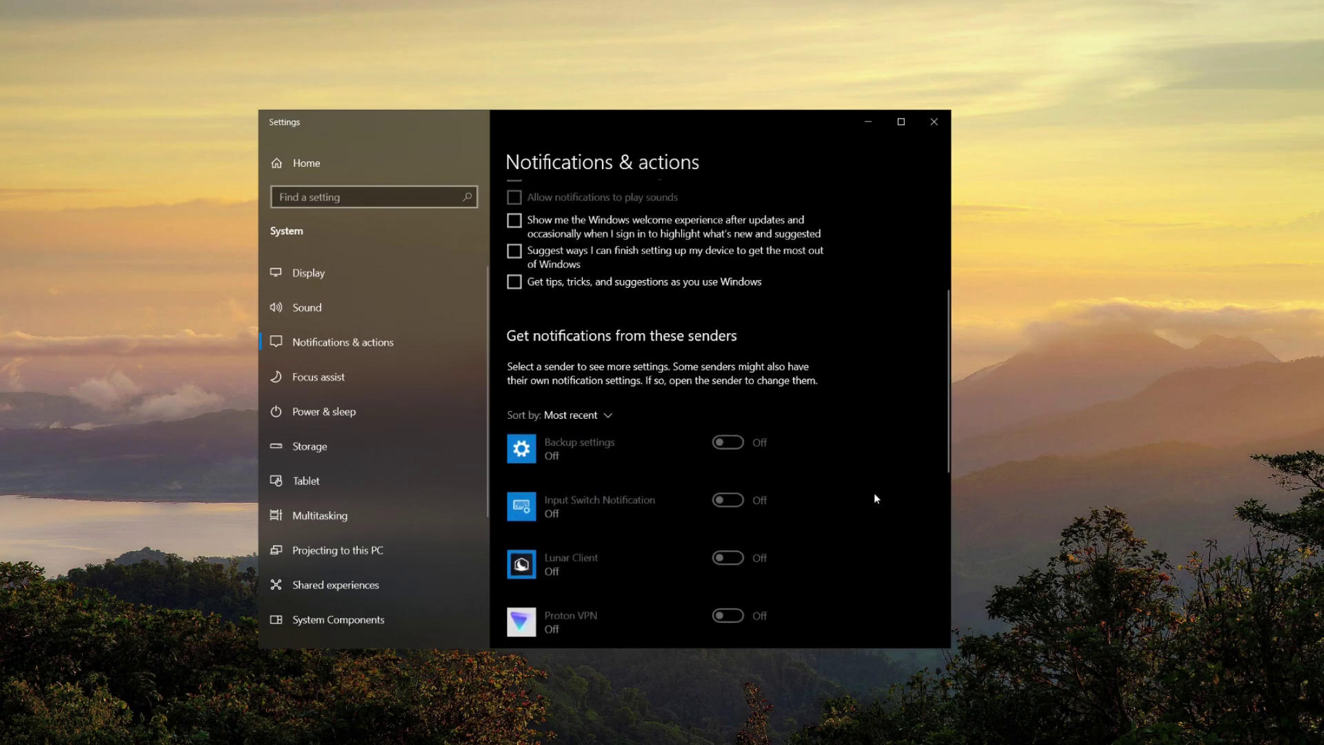
scroll(875, 492, up, 4)
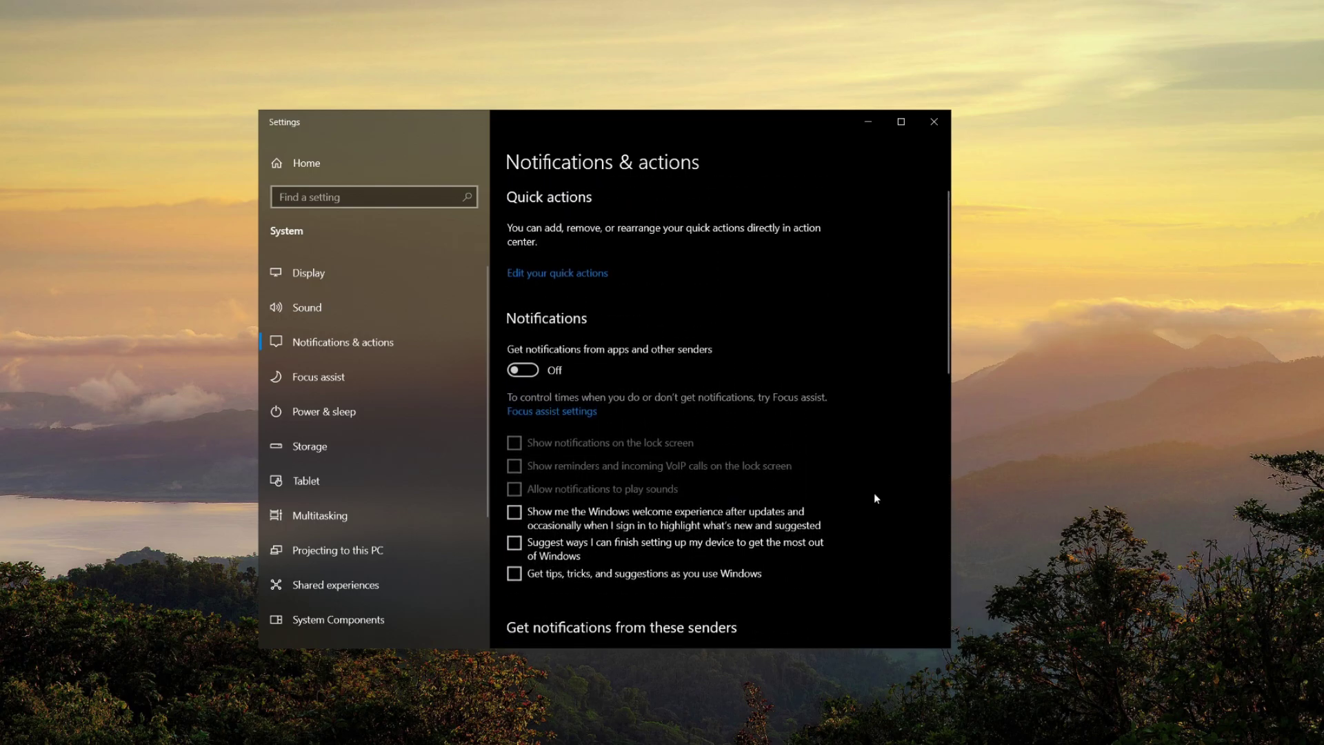
scroll(874, 495, down, 2)
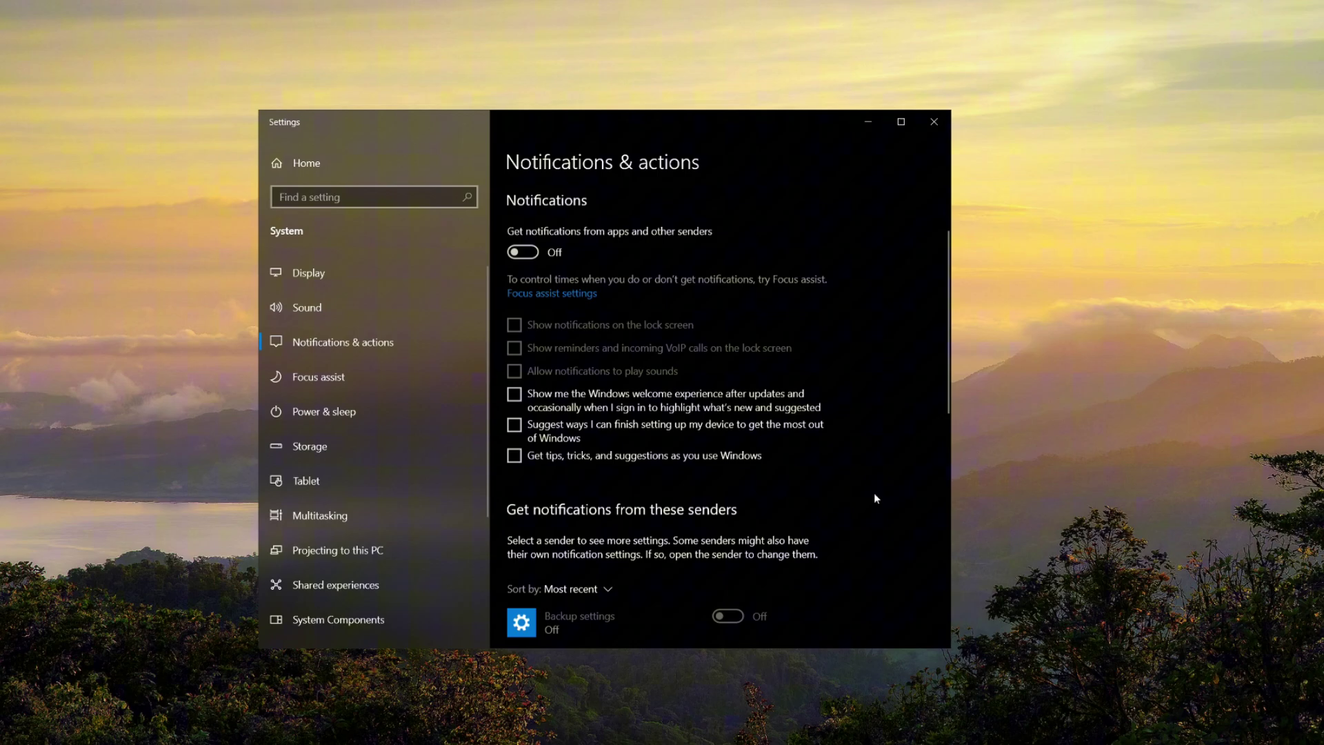
scroll(874, 494, down, 1)
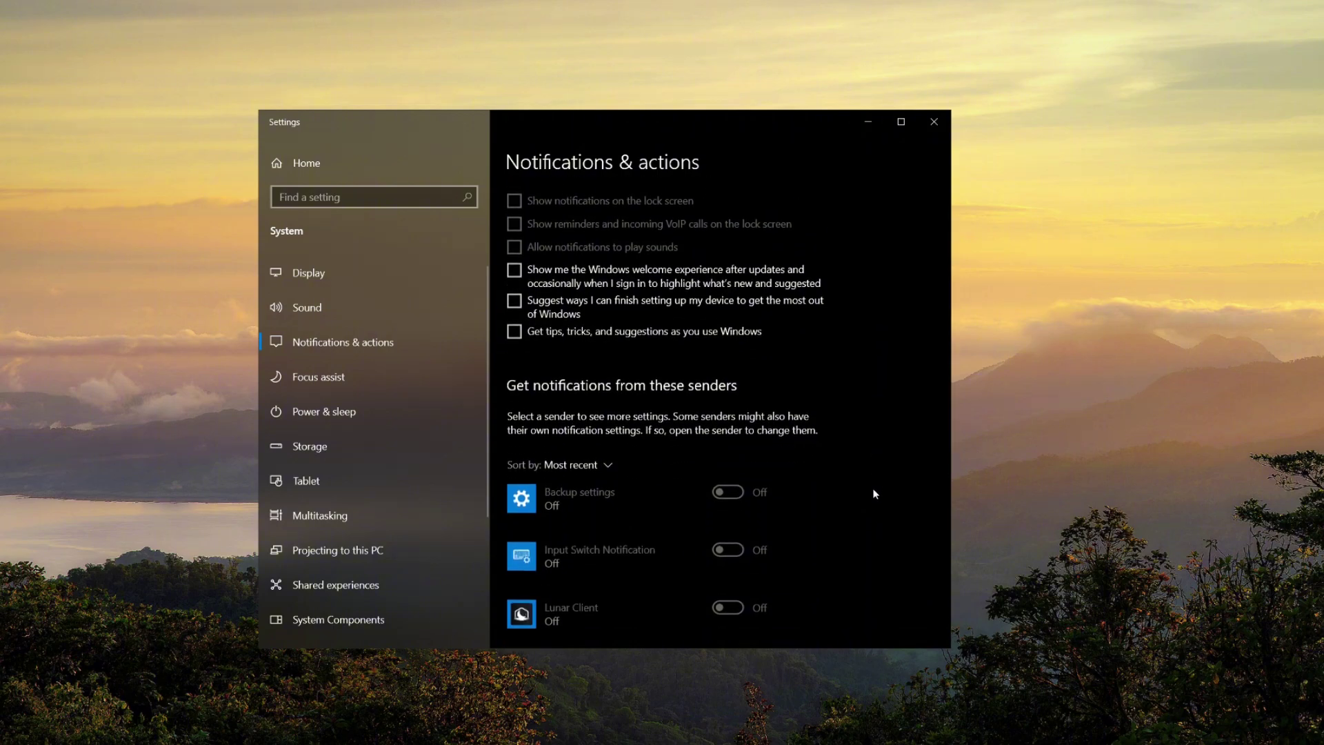
scroll(874, 493, up, 3)
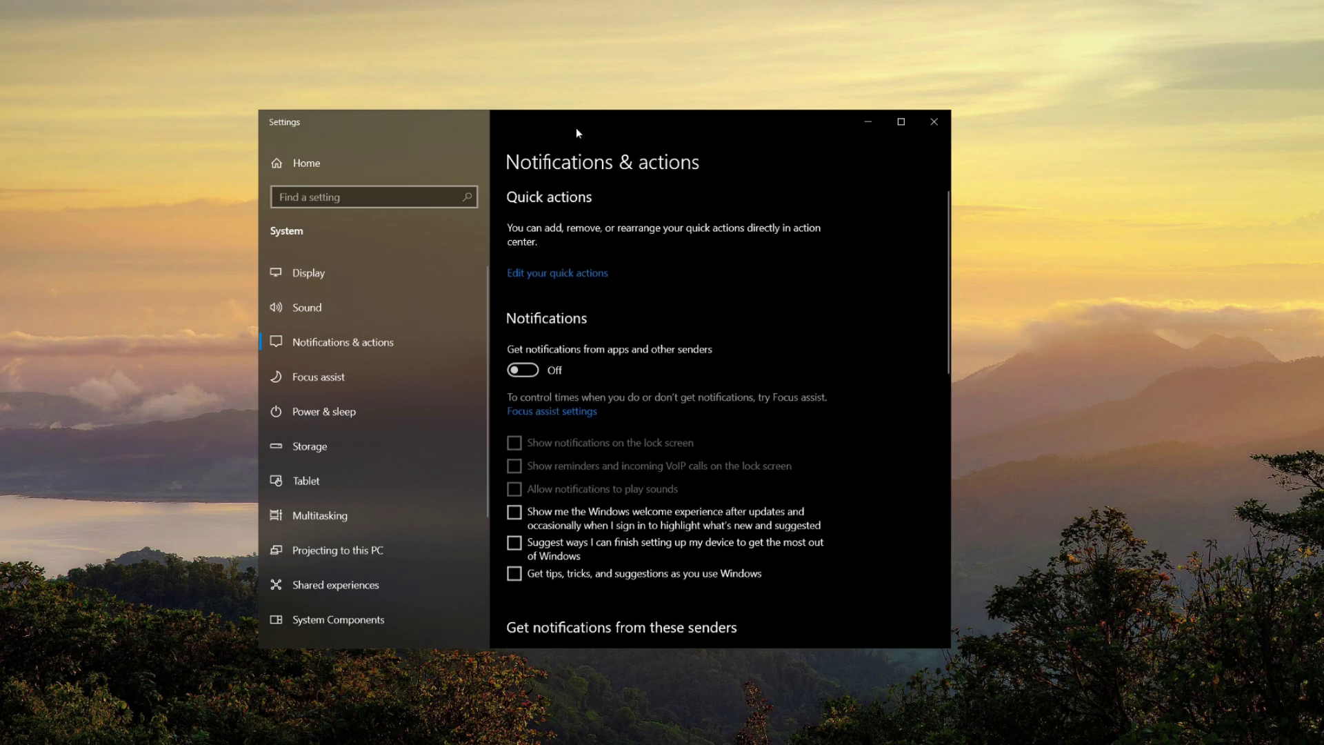
drag(580, 114, 662, 3)
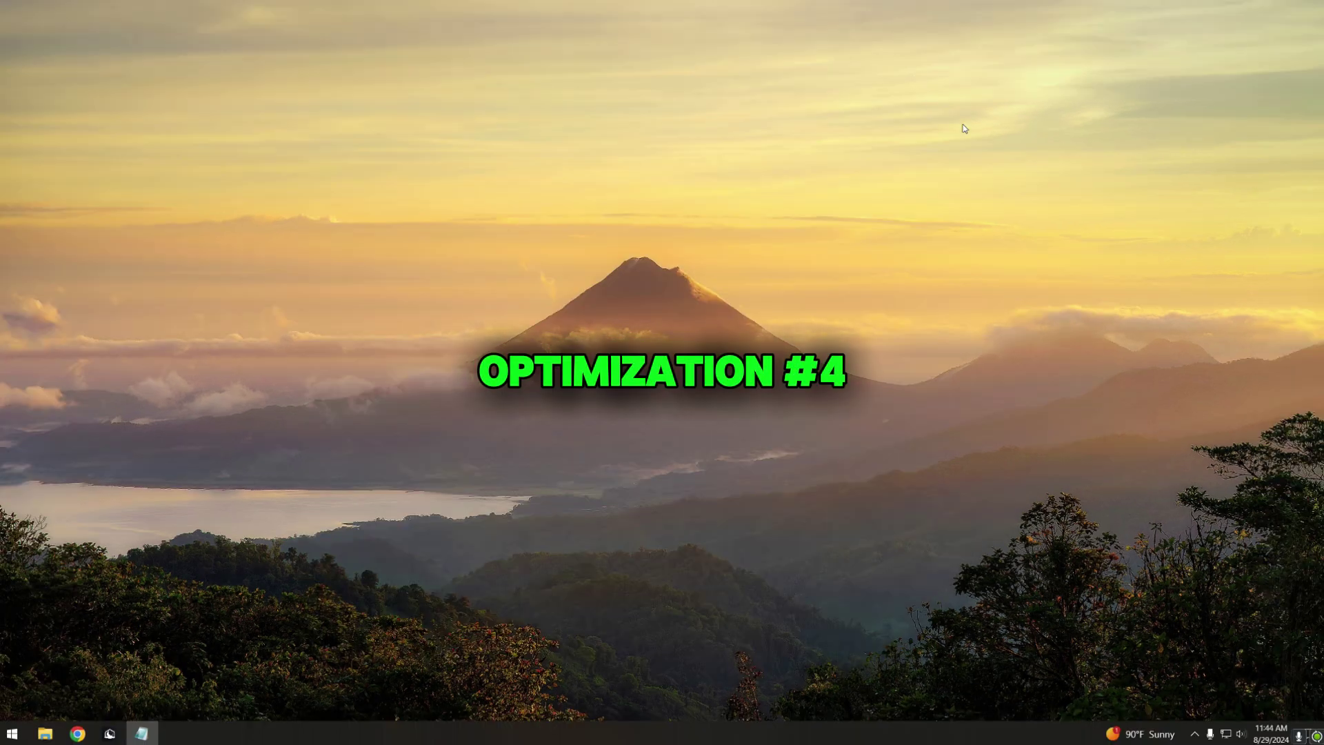
- Run ipconfig/flushdns in an administrator Command Prompt
key(super)
text(cmd)
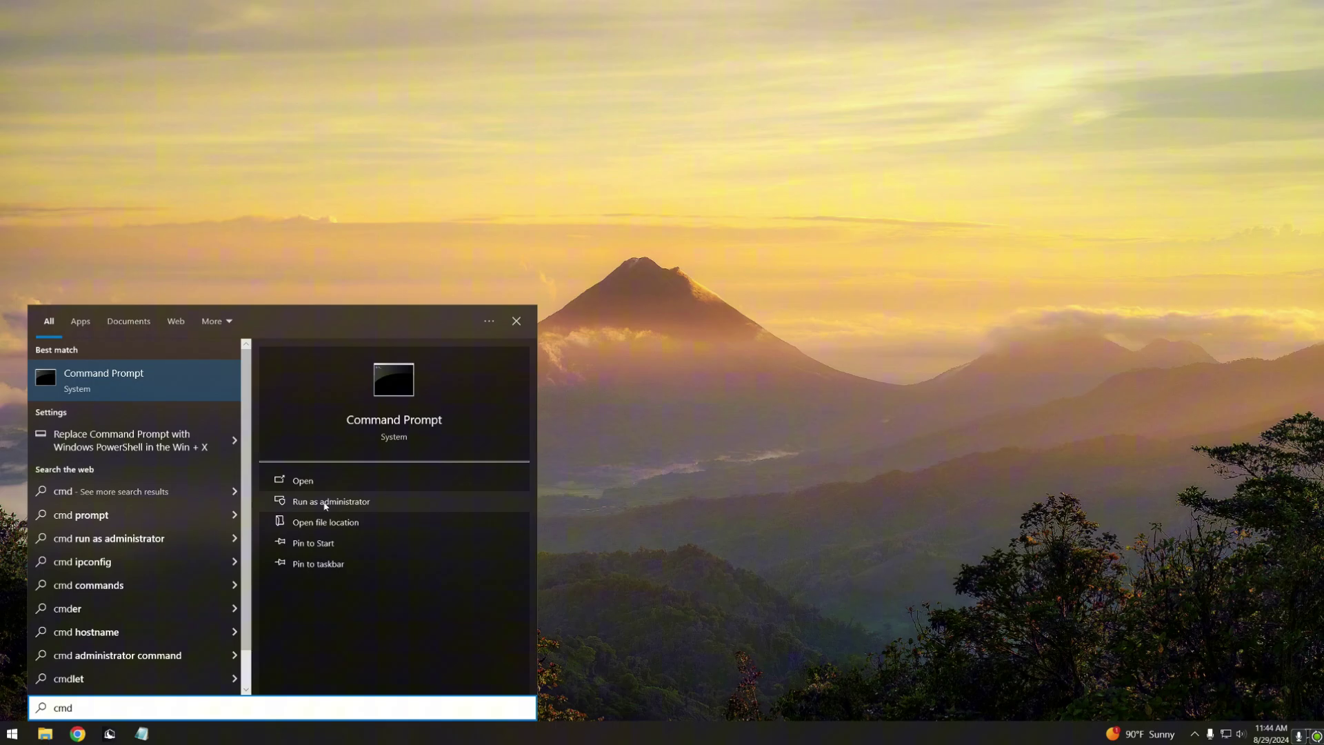
click(335, 502)
click(594, 446)
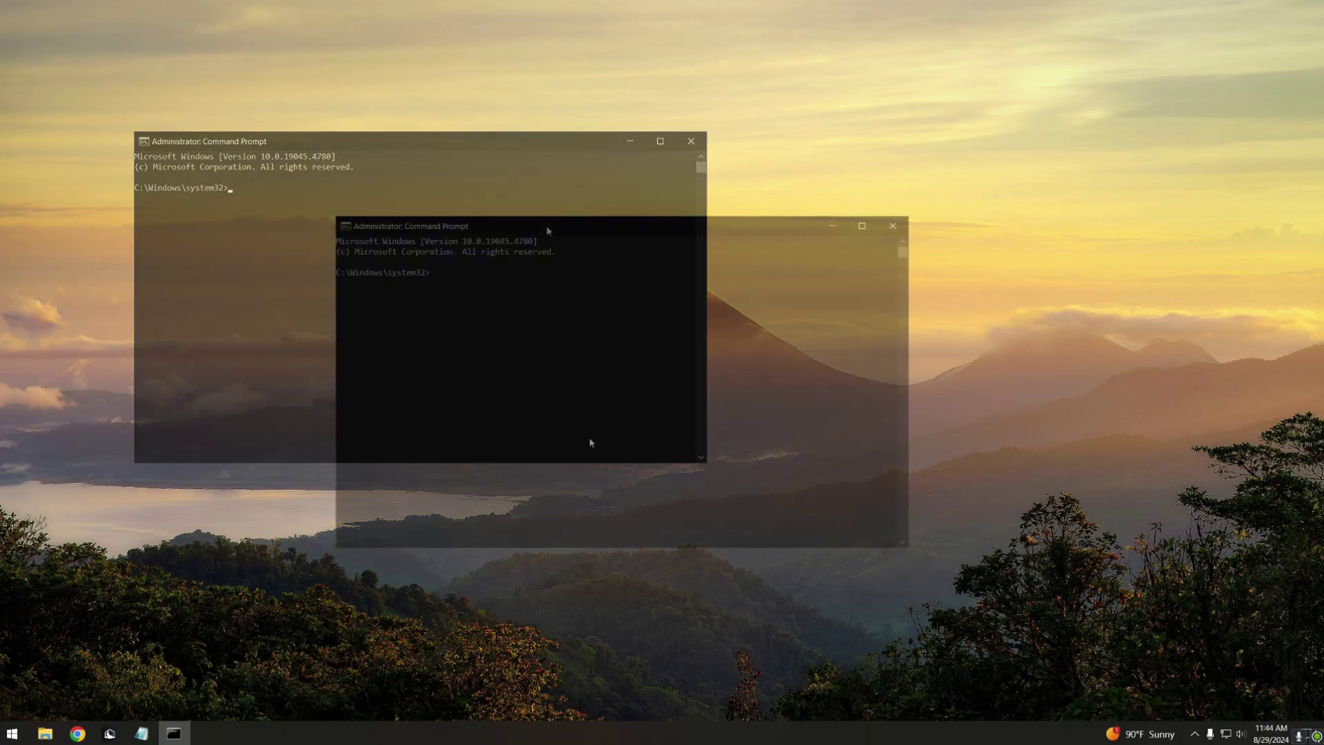
text(ipconfig/flus)
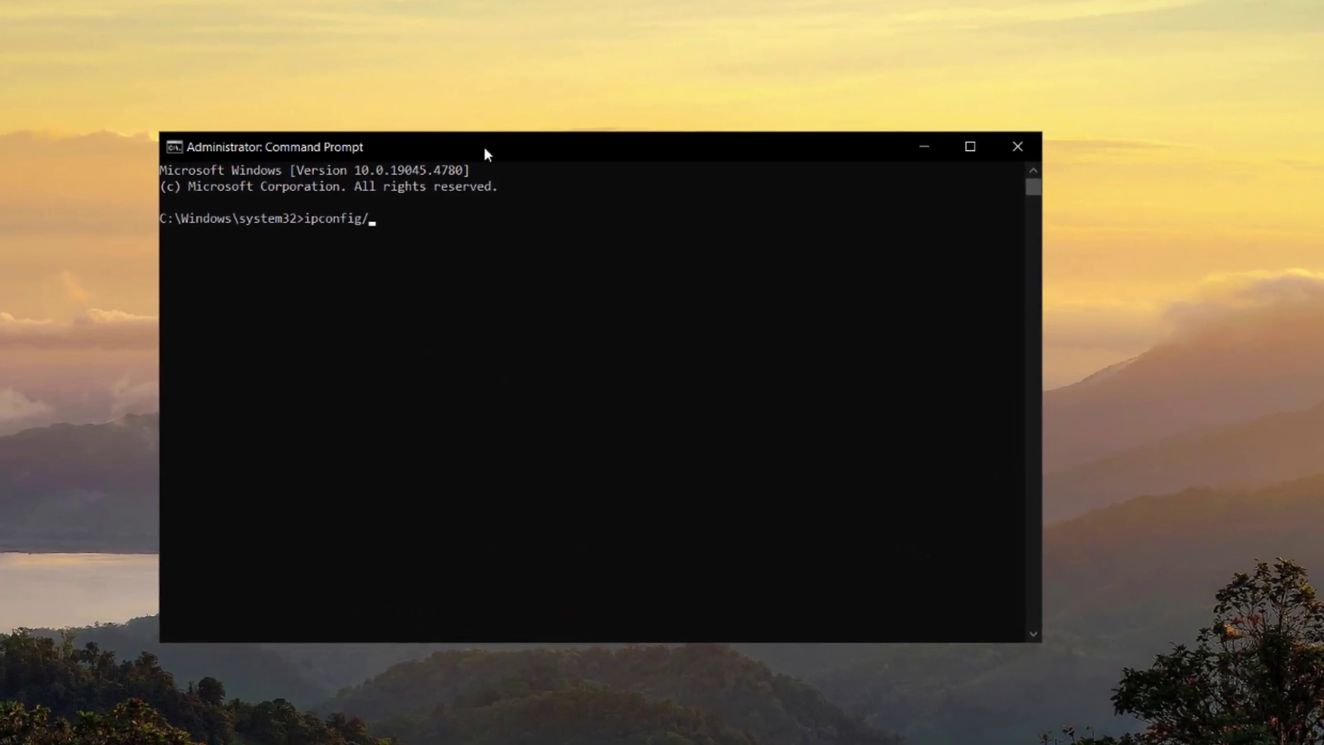
text(hdns)
key(Return)
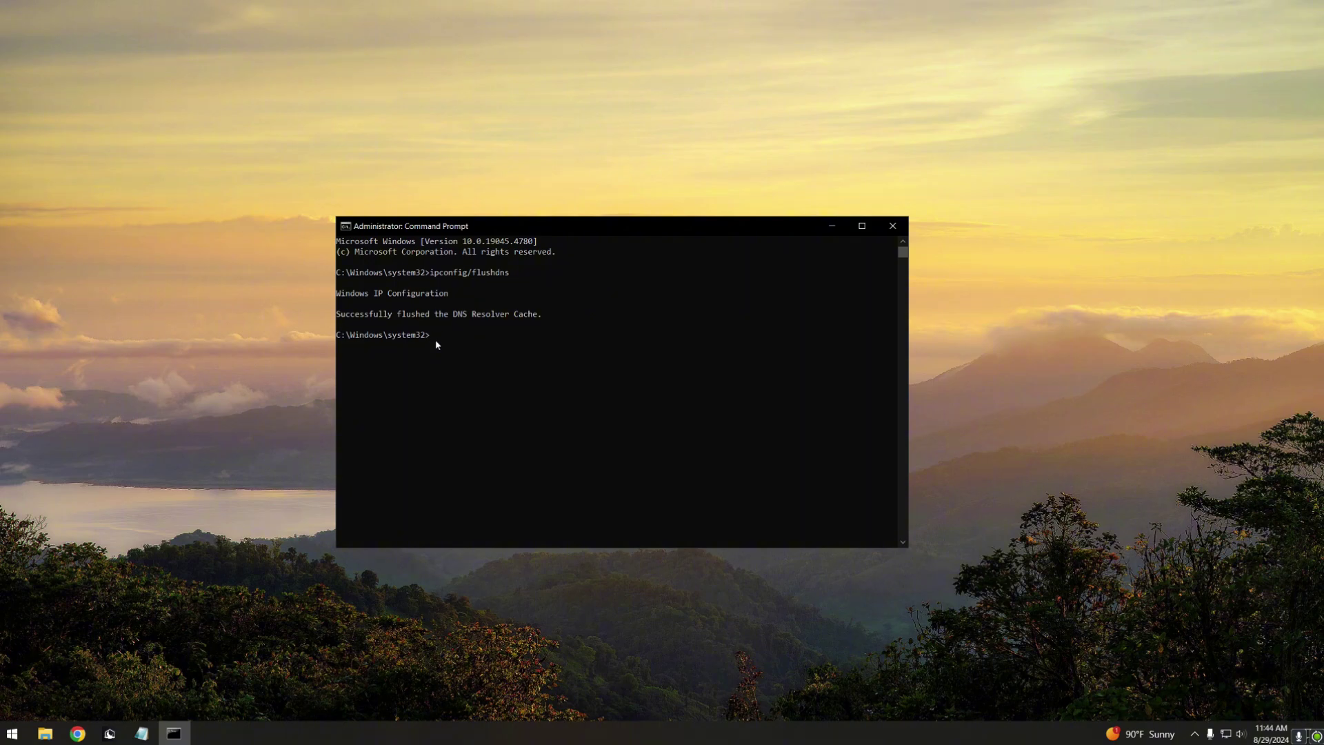
- Select the DNS flush result lines in the console and copy them
drag(434, 336, 337, 336)
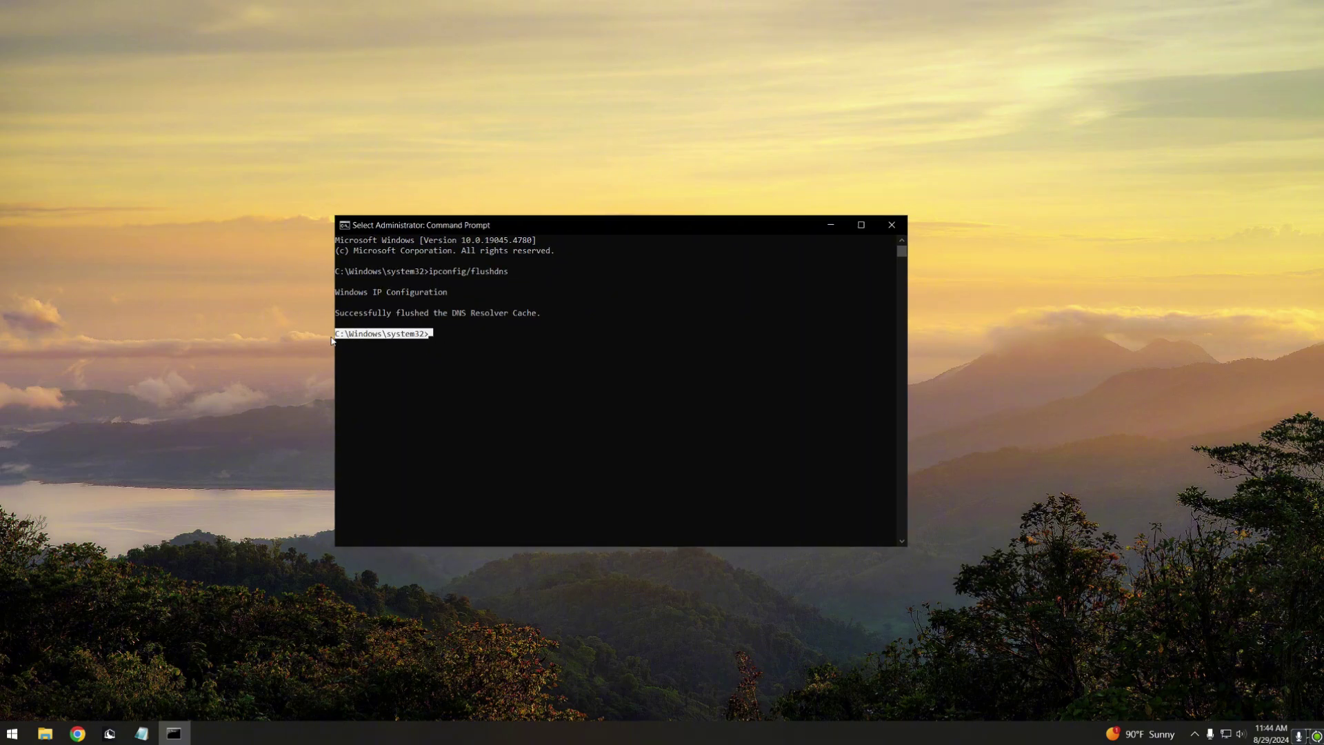
click(431, 336)
click(426, 335)
drag(429, 335, 347, 285)
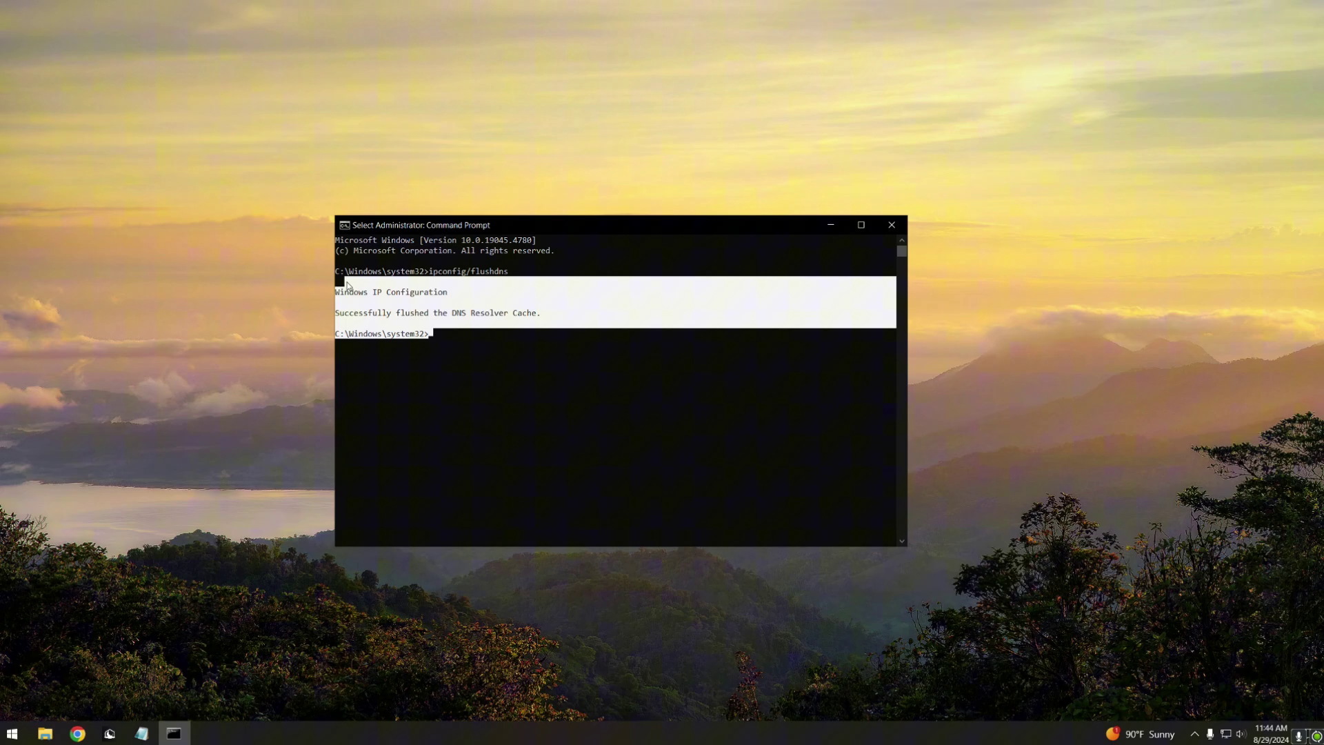
right_click(496, 327)
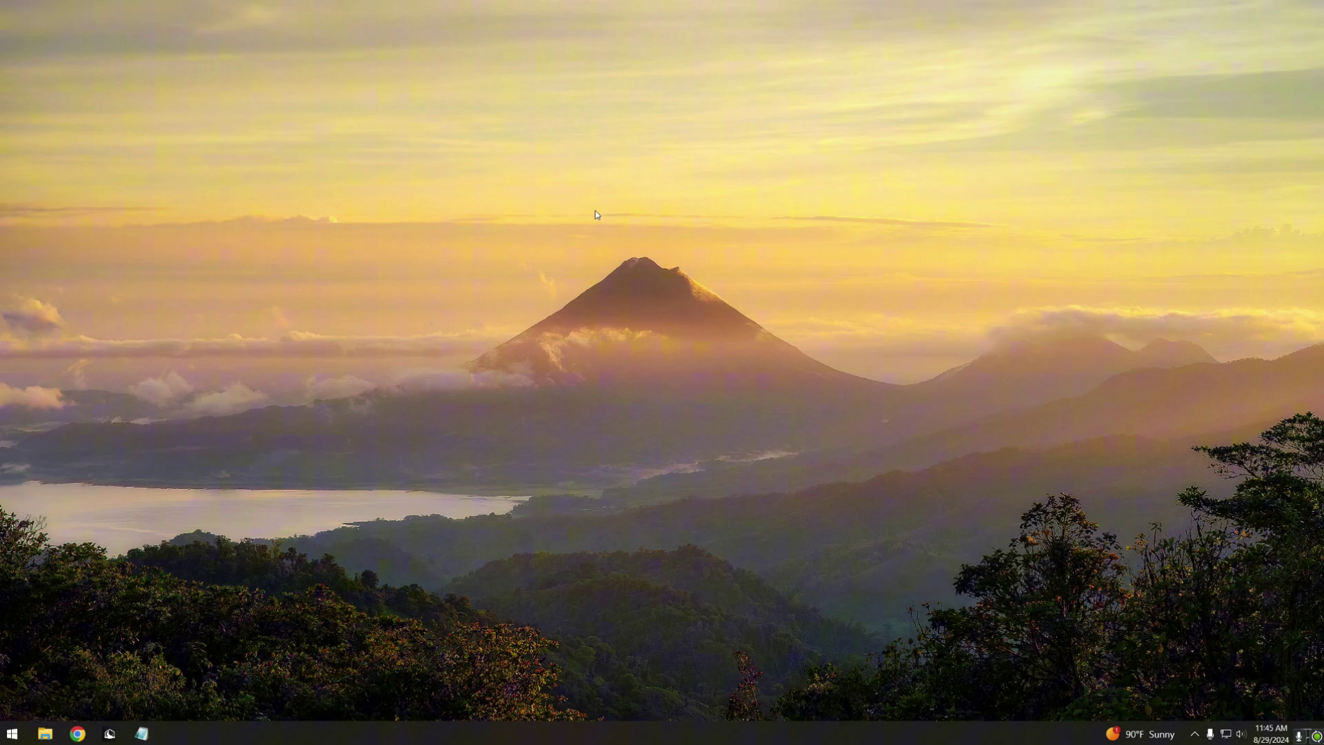
- Open Task Manager's full process list and end all CurseForge processes
key(ctrl+shift+Escape)
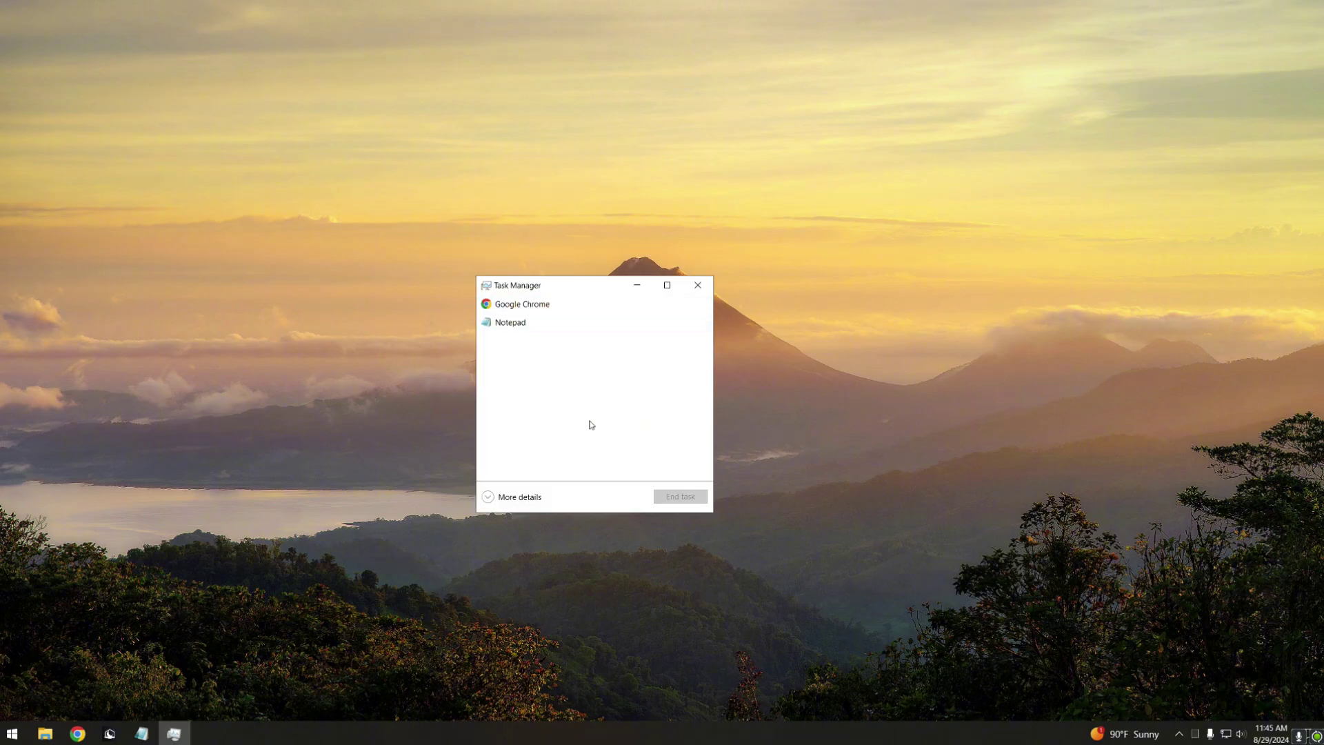
click(489, 496)
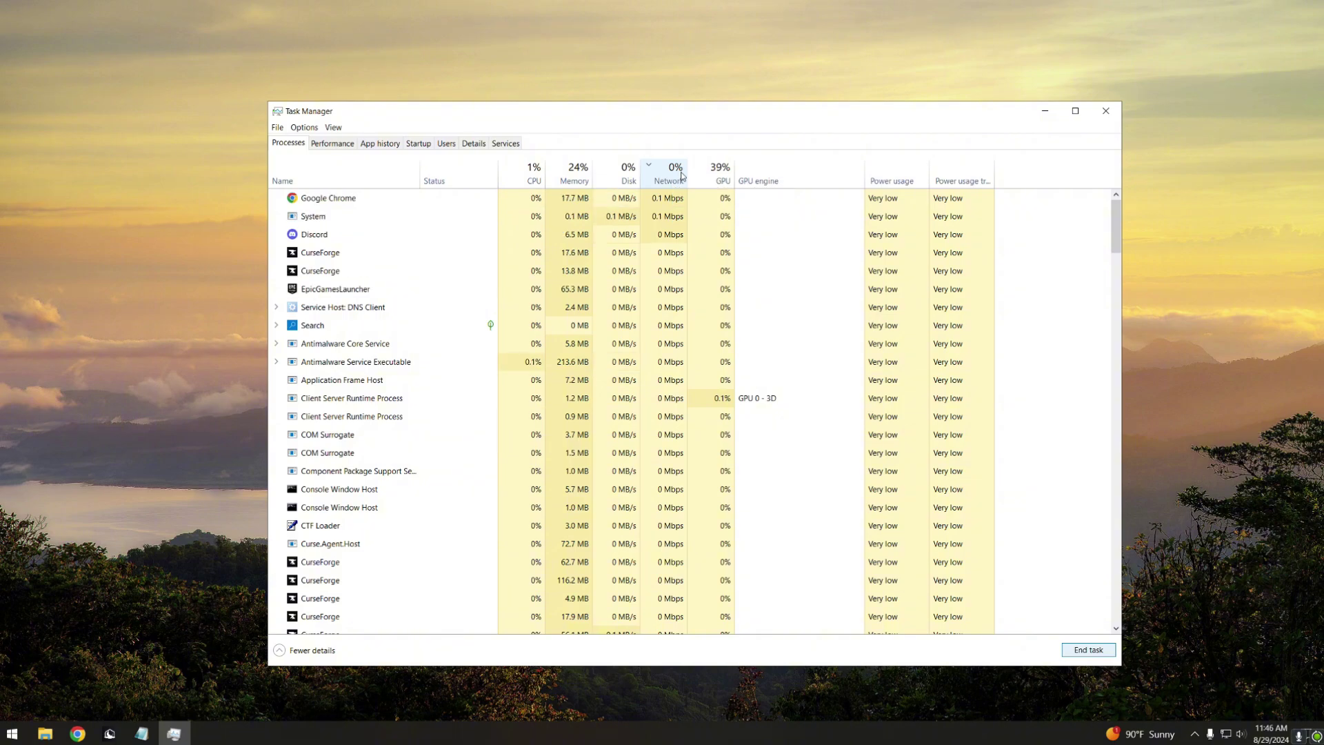
click(353, 289)
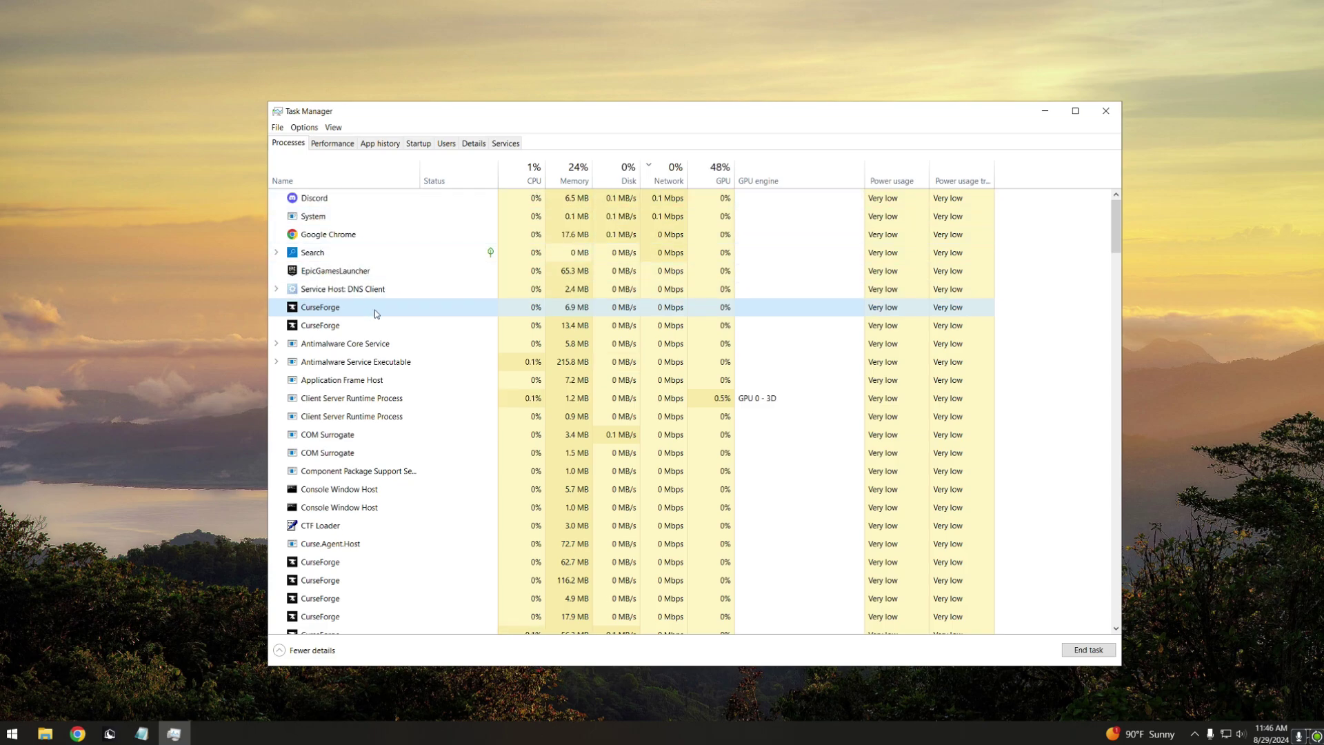
scroll(376, 314, down, 4)
click(422, 345)
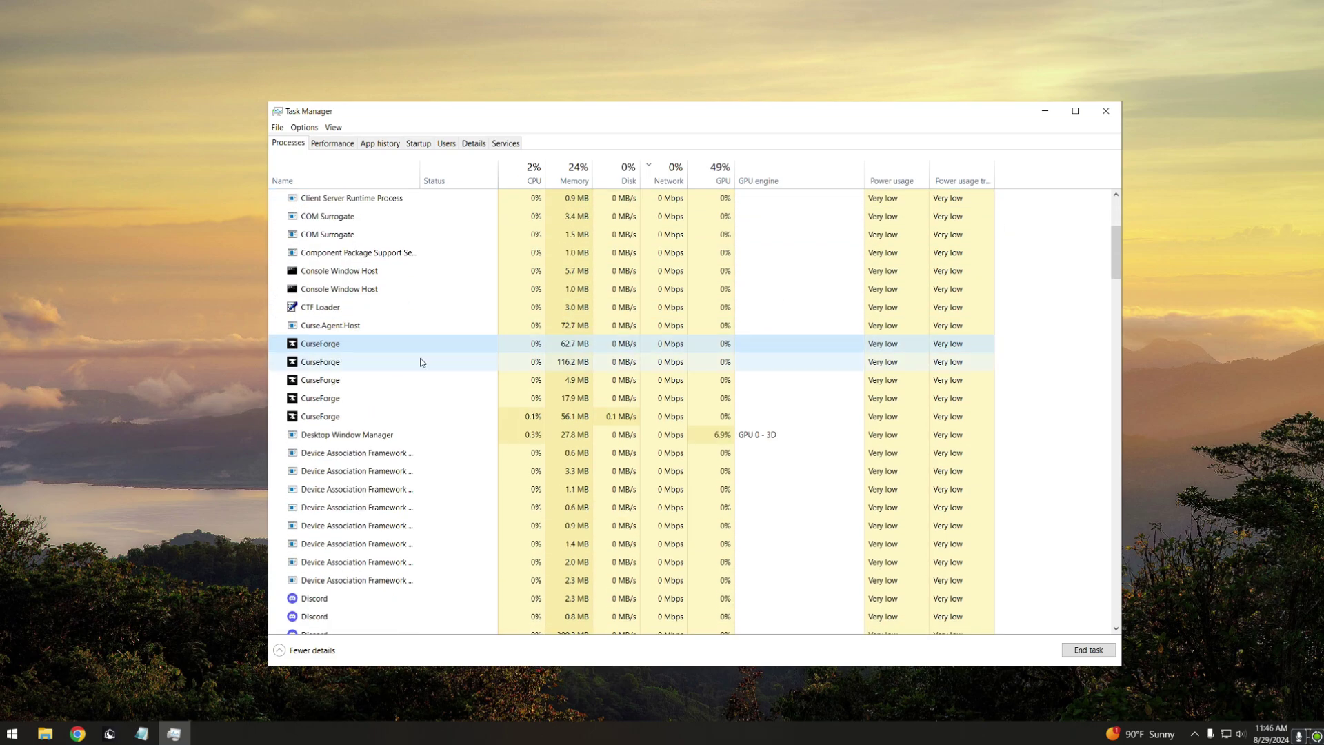
click(1089, 650)
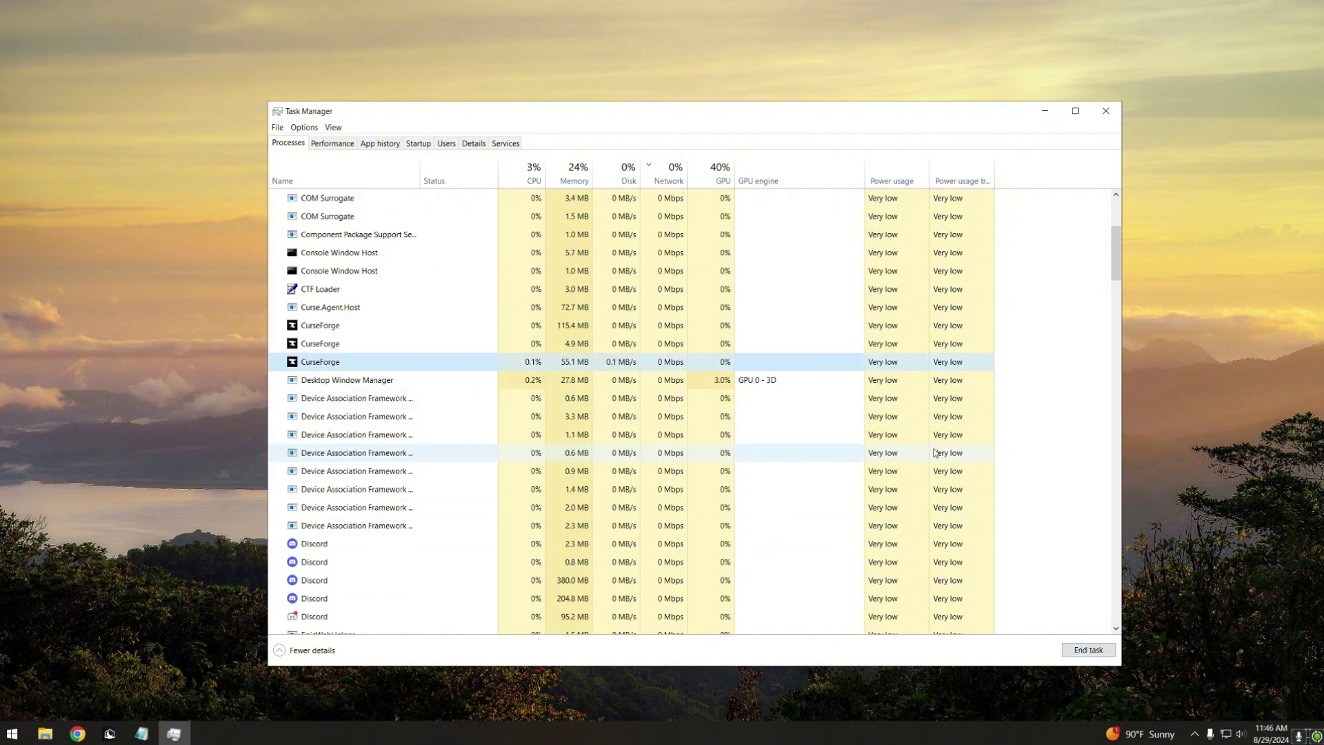
click(1096, 646)
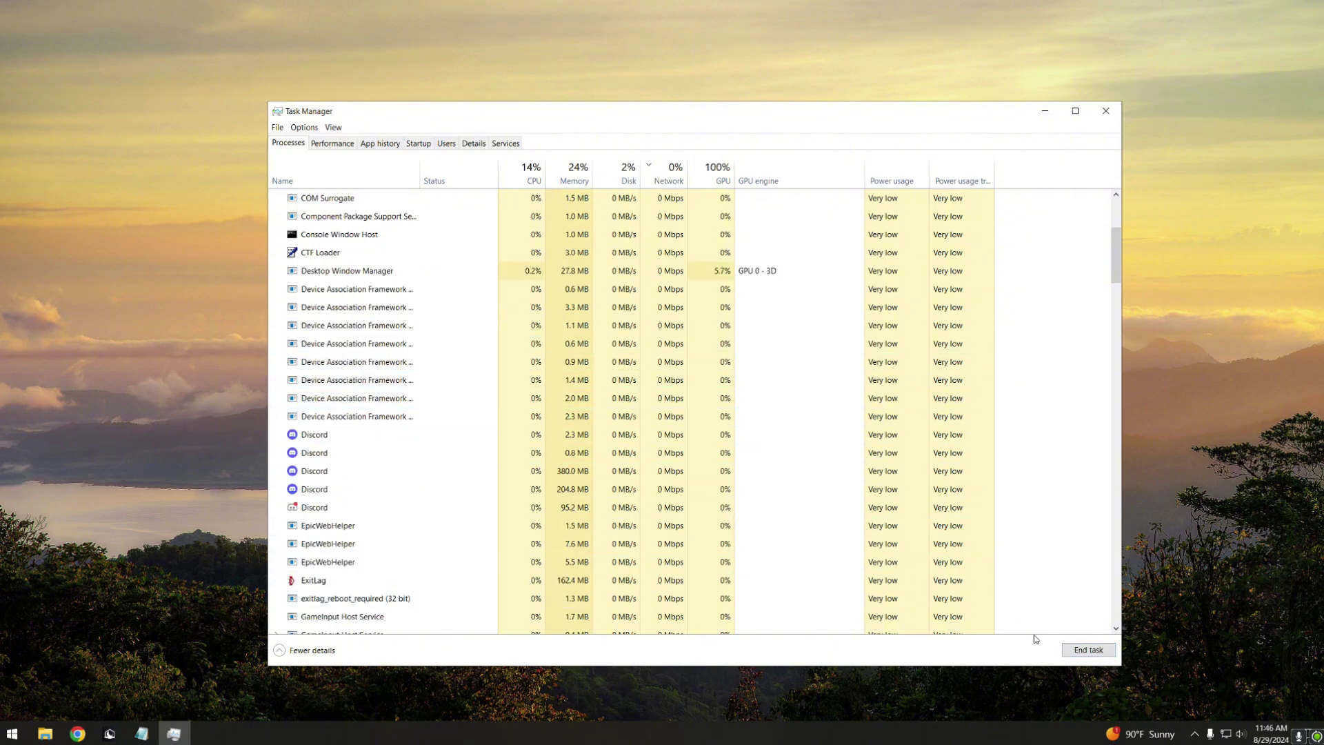
- End the Discord background processes
click(449, 491)
click(1089, 650)
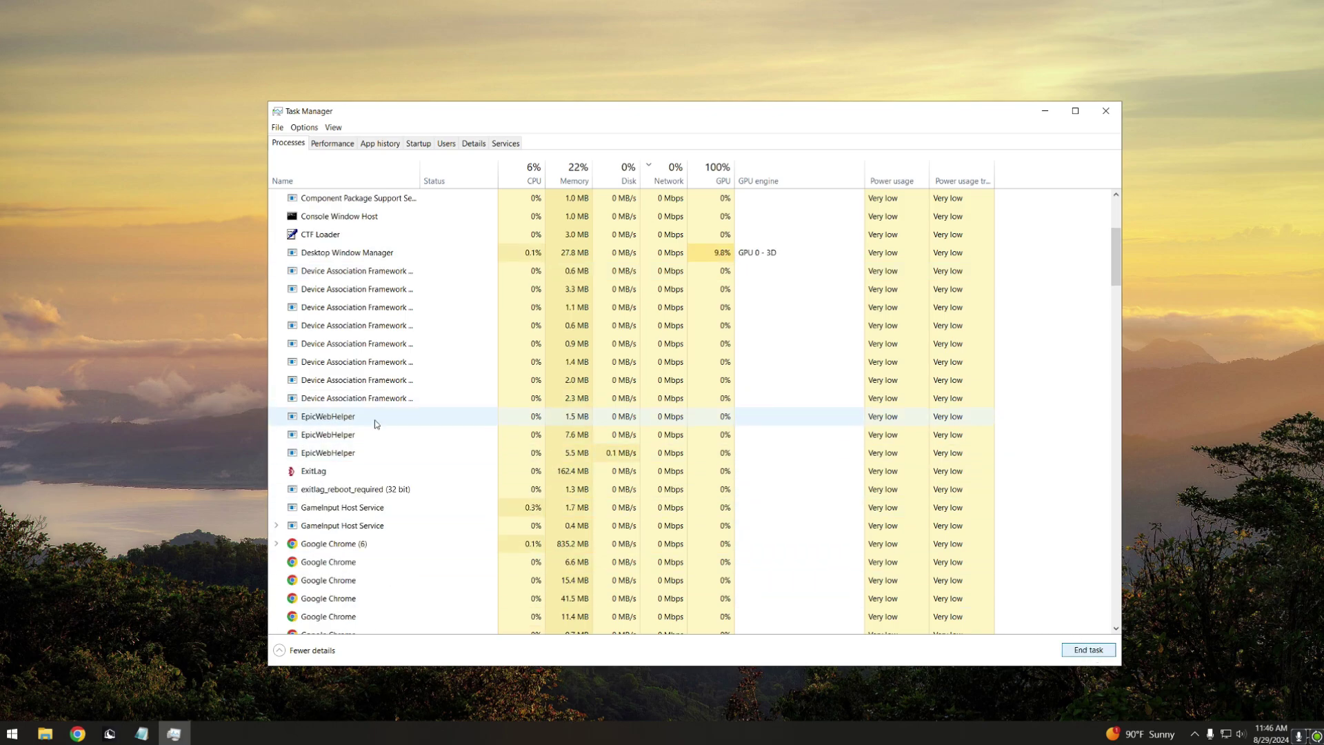
scroll(1090, 285, up, 5)
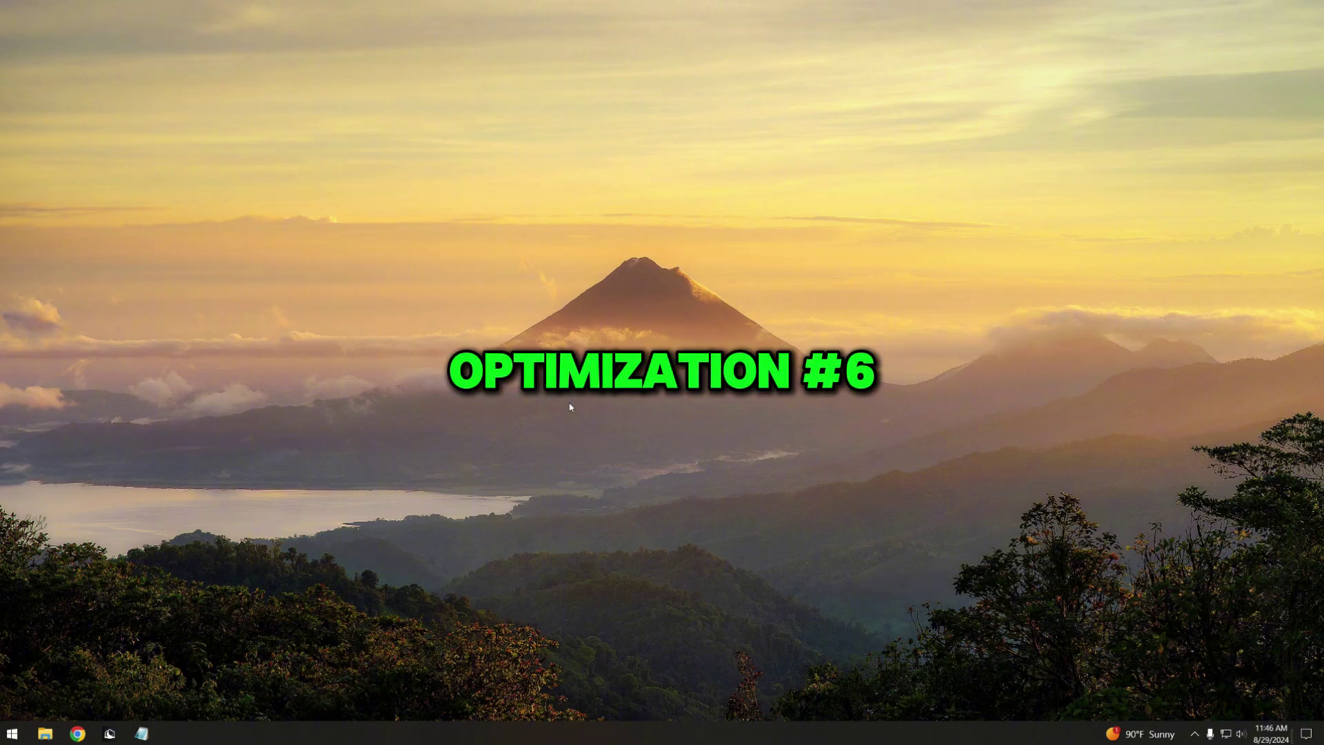
key(ctrl+alt+Delete)
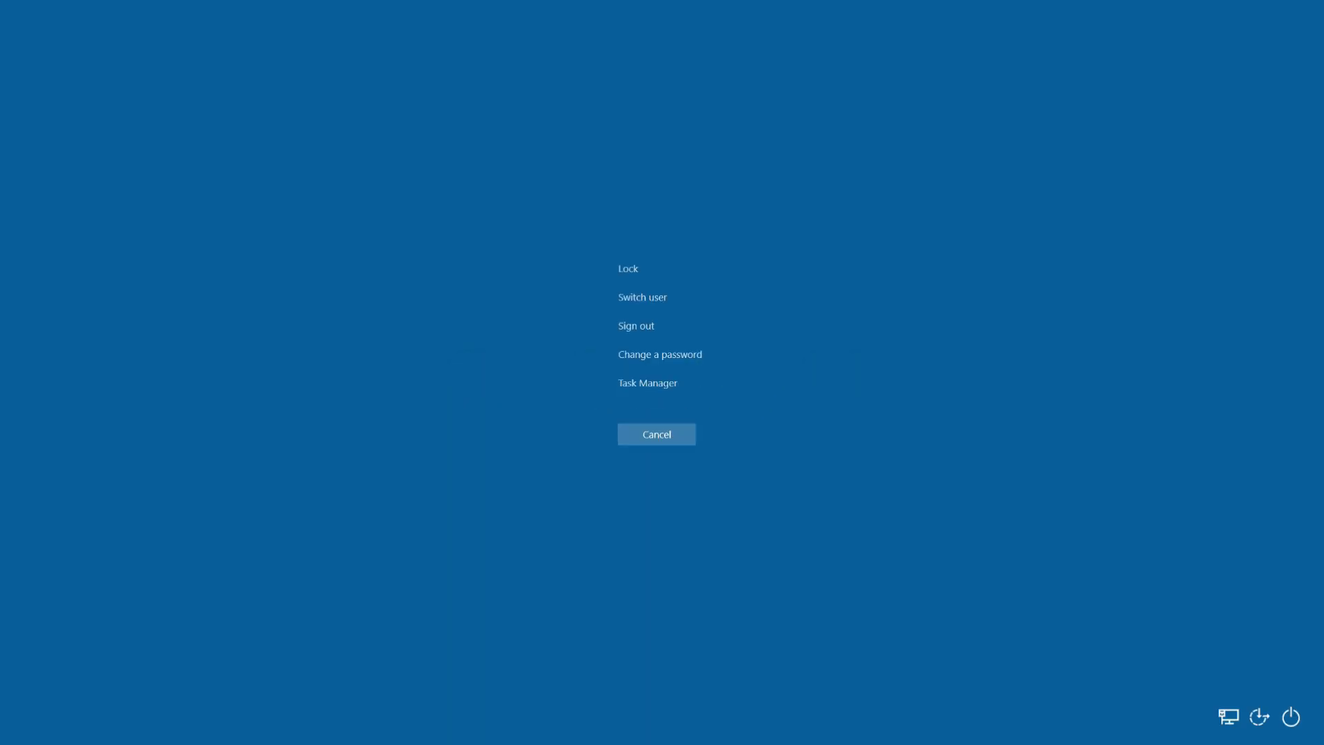
click(659, 382)
click(418, 144)
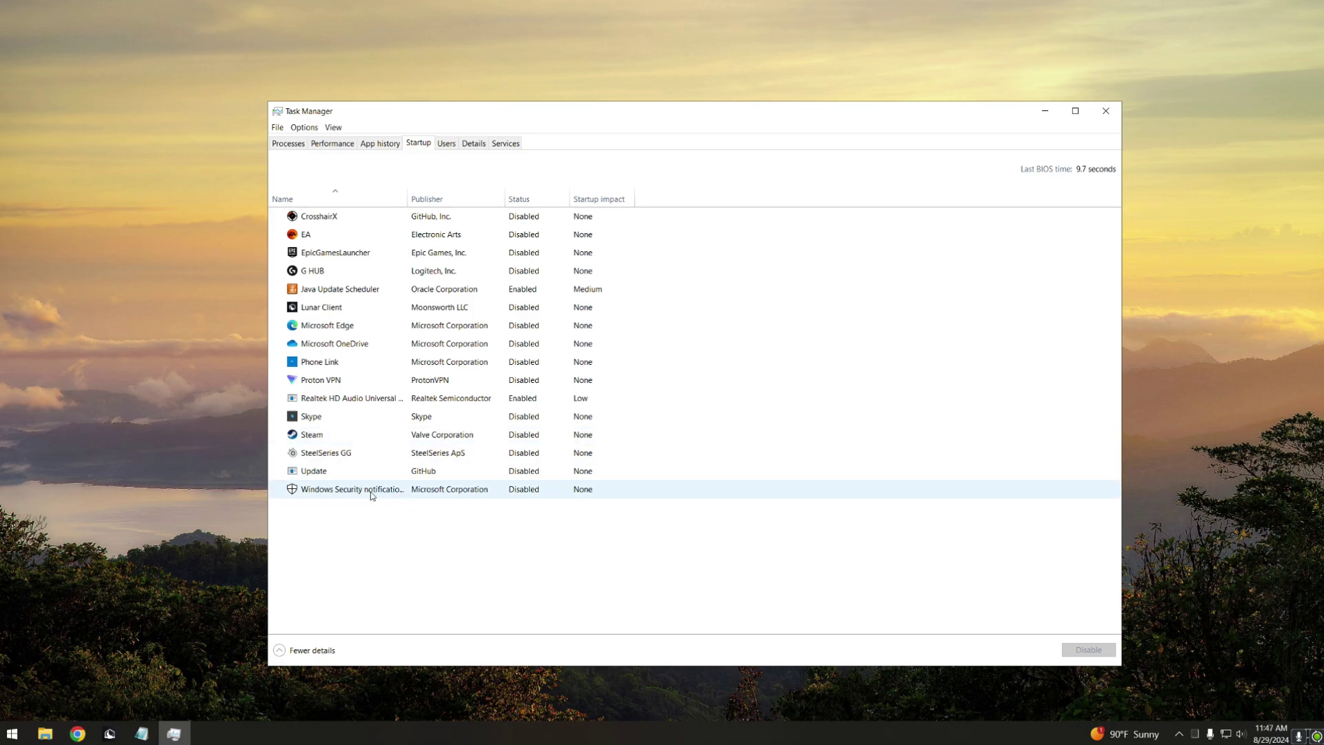
right_click(453, 495)
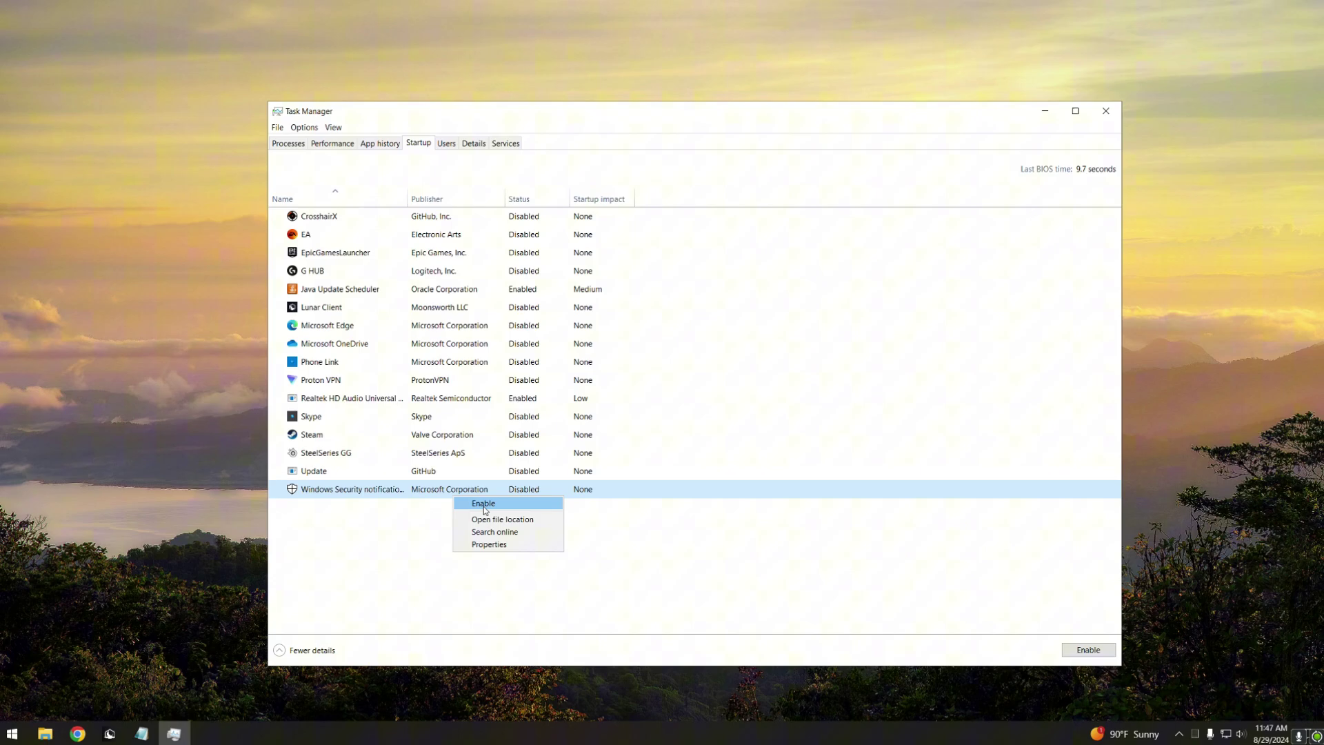
right_click(384, 400)
click(358, 401)
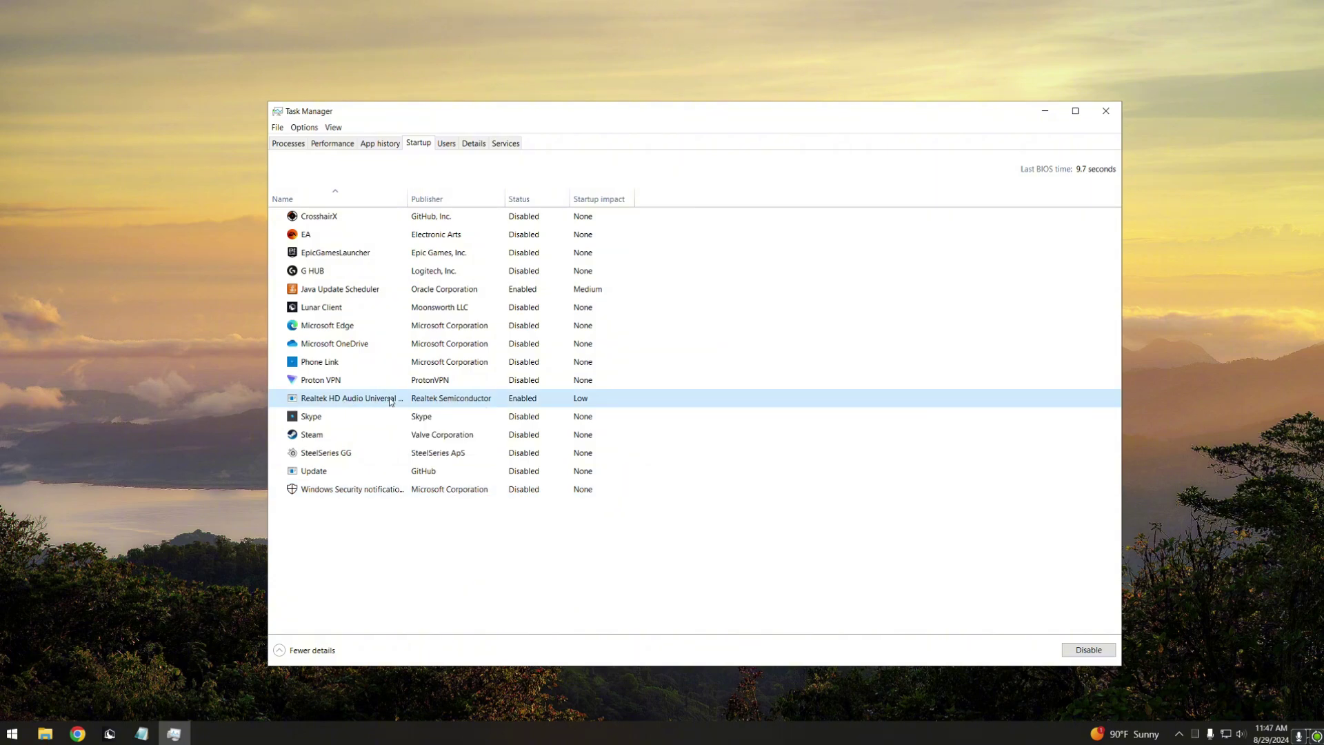
right_click(389, 401)
click(391, 382)
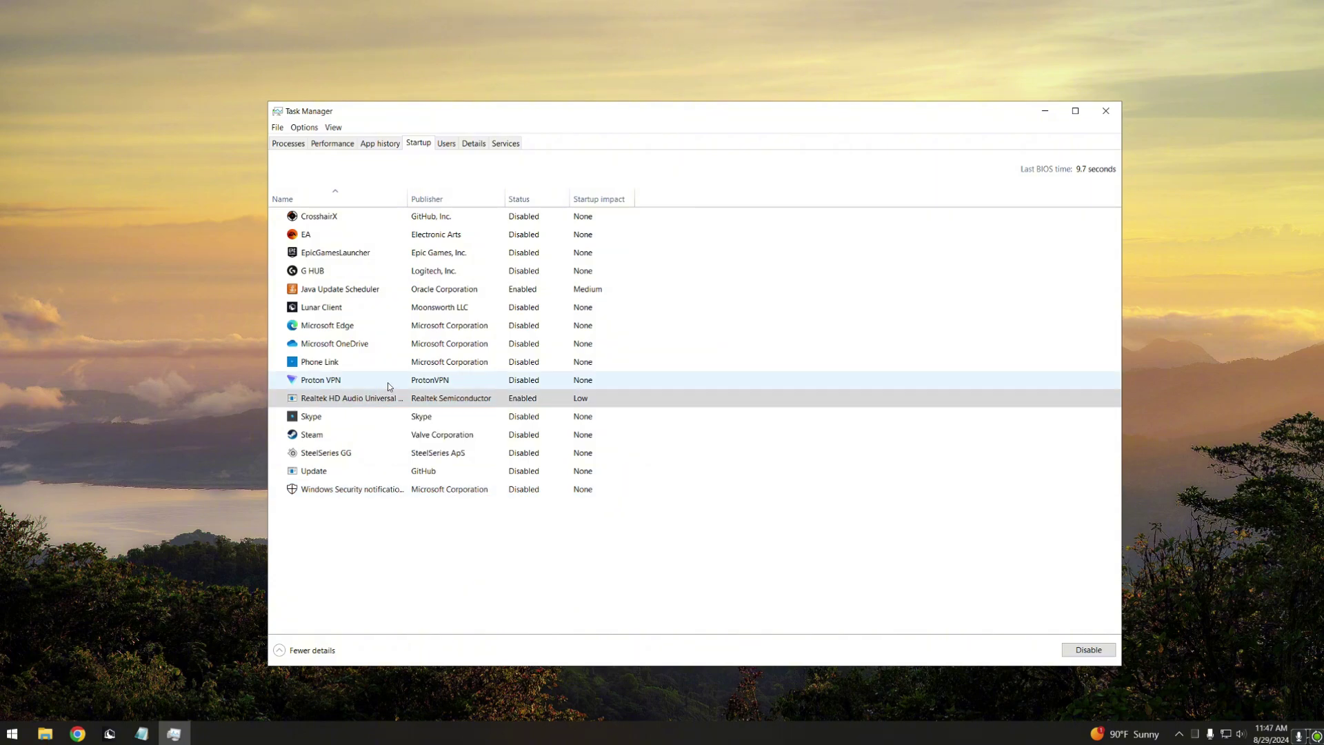
click(390, 382)
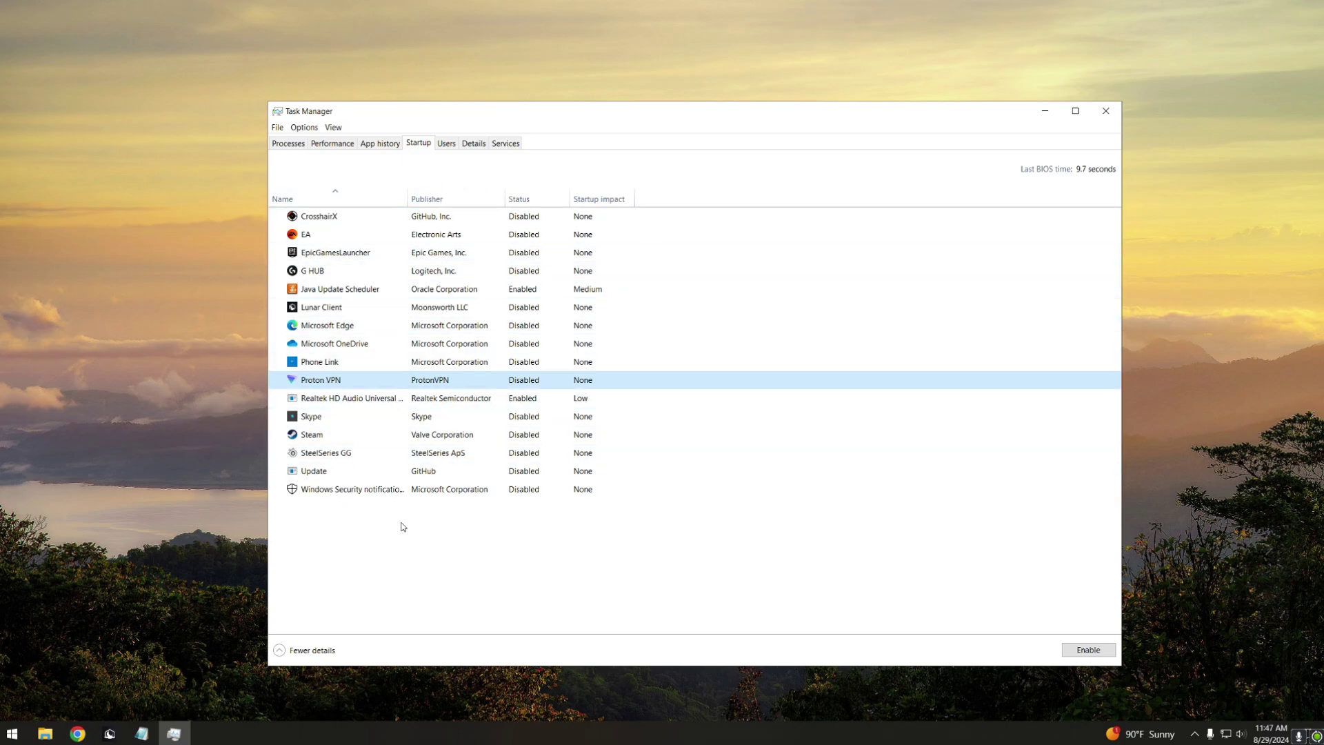
click(371, 192)
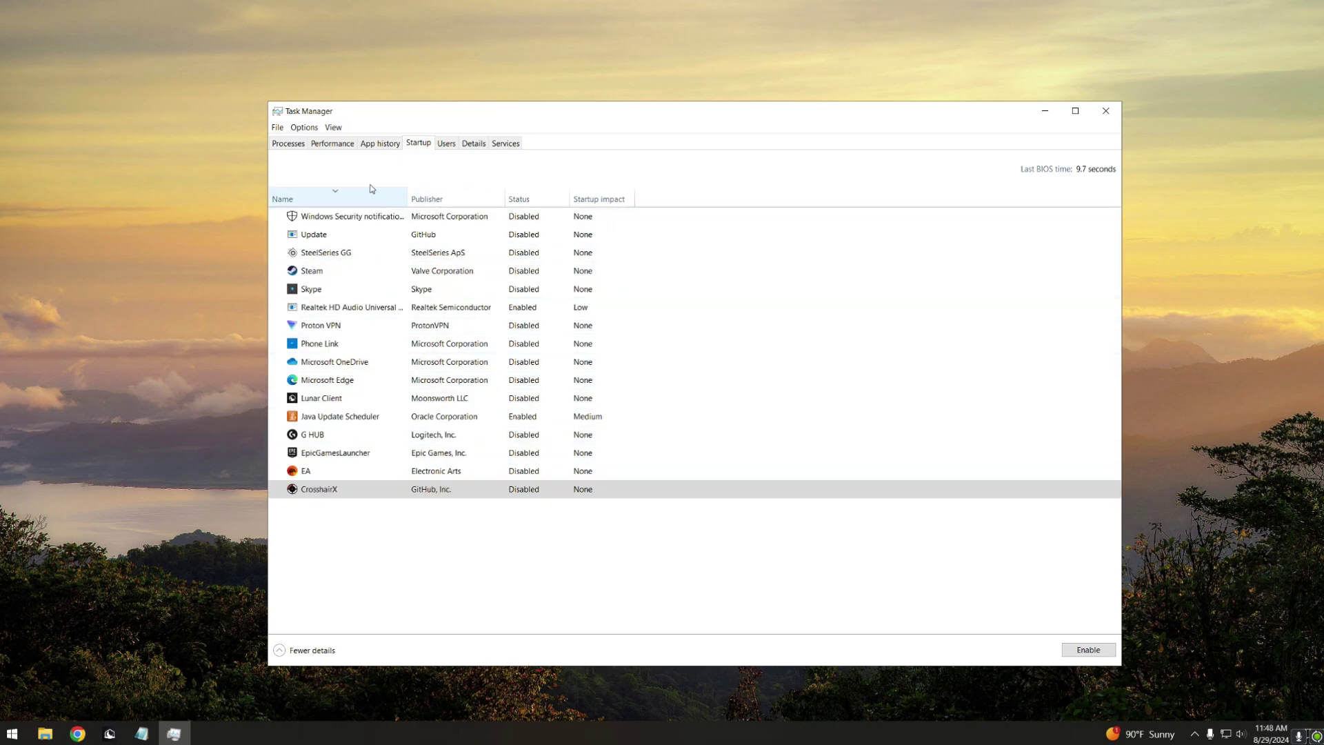
click(304, 144)
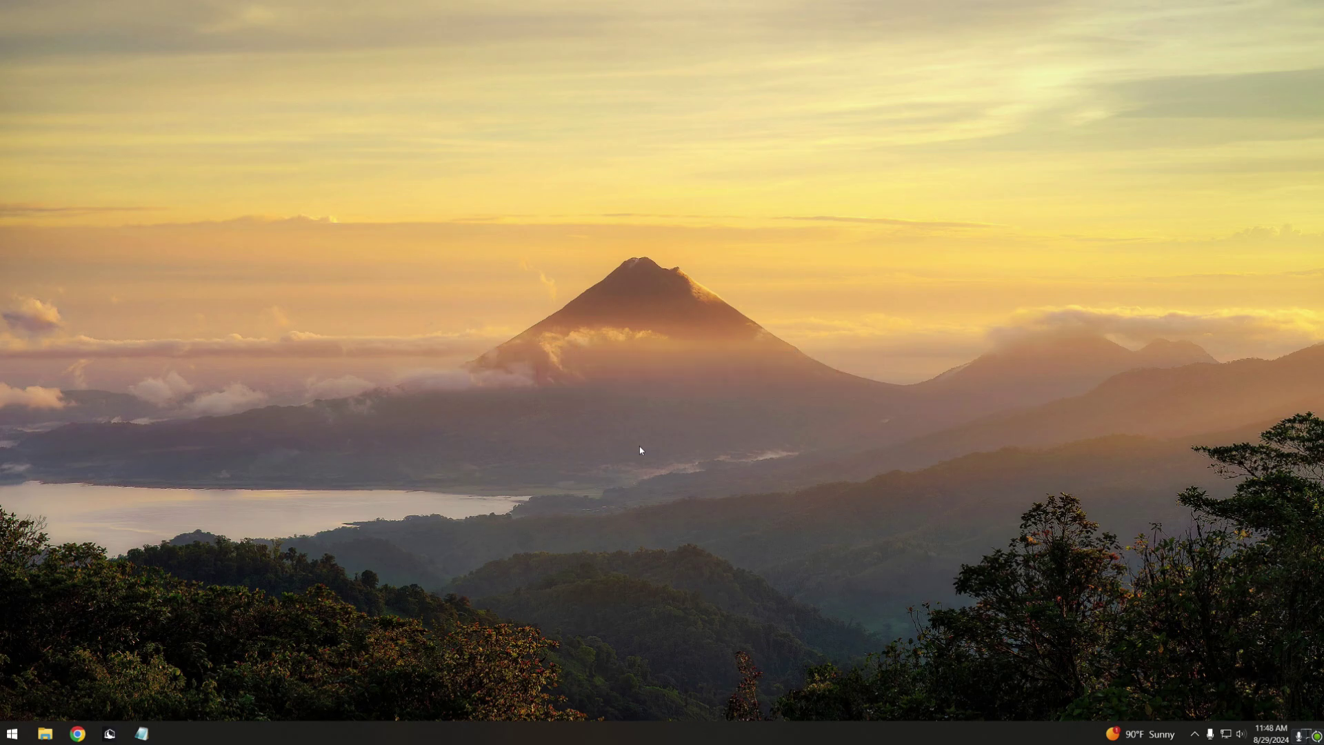
click(11, 734)
text(ether)
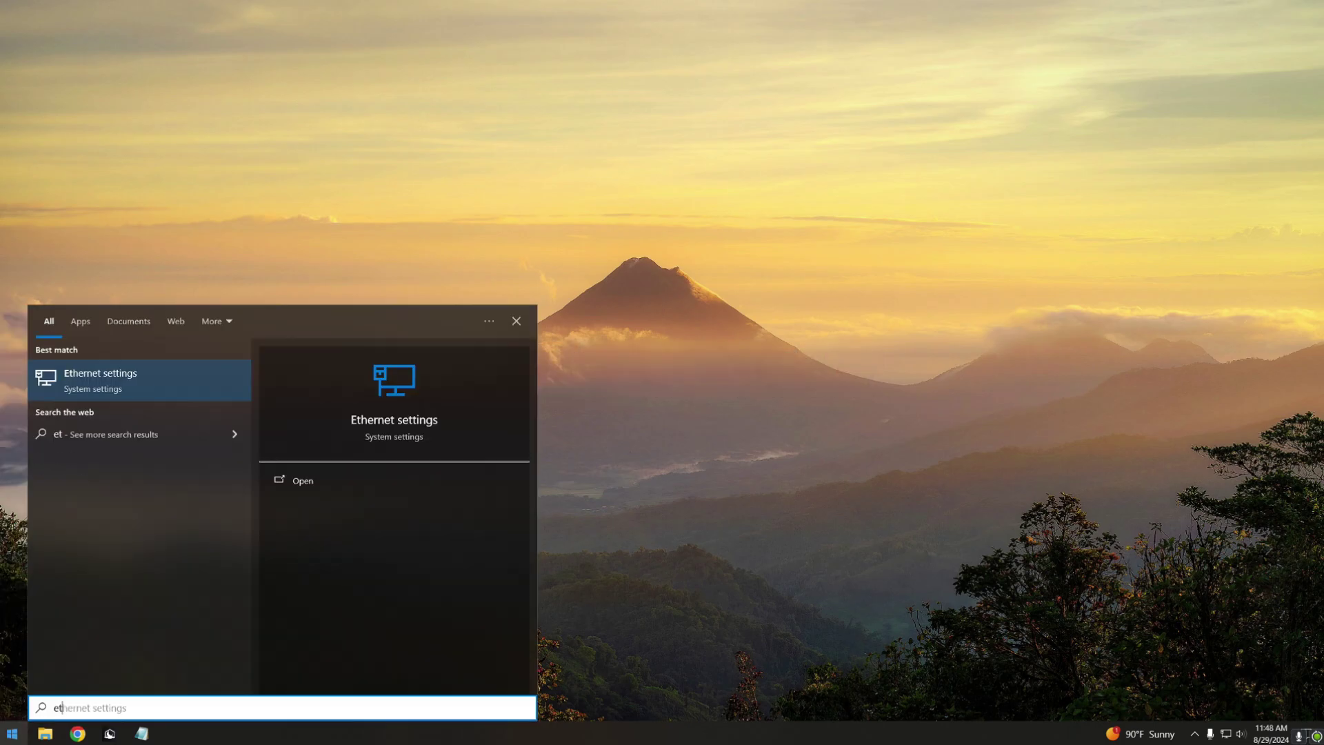
click(168, 390)
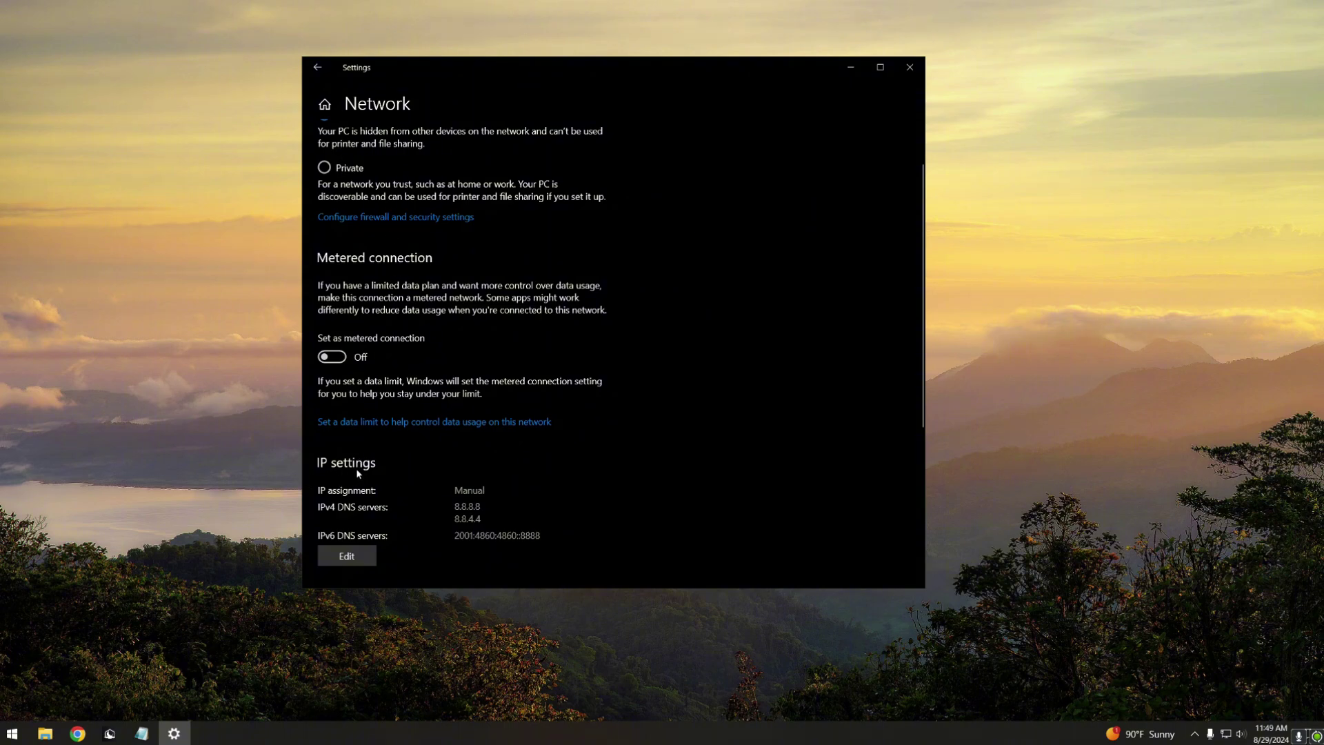
click(347, 556)
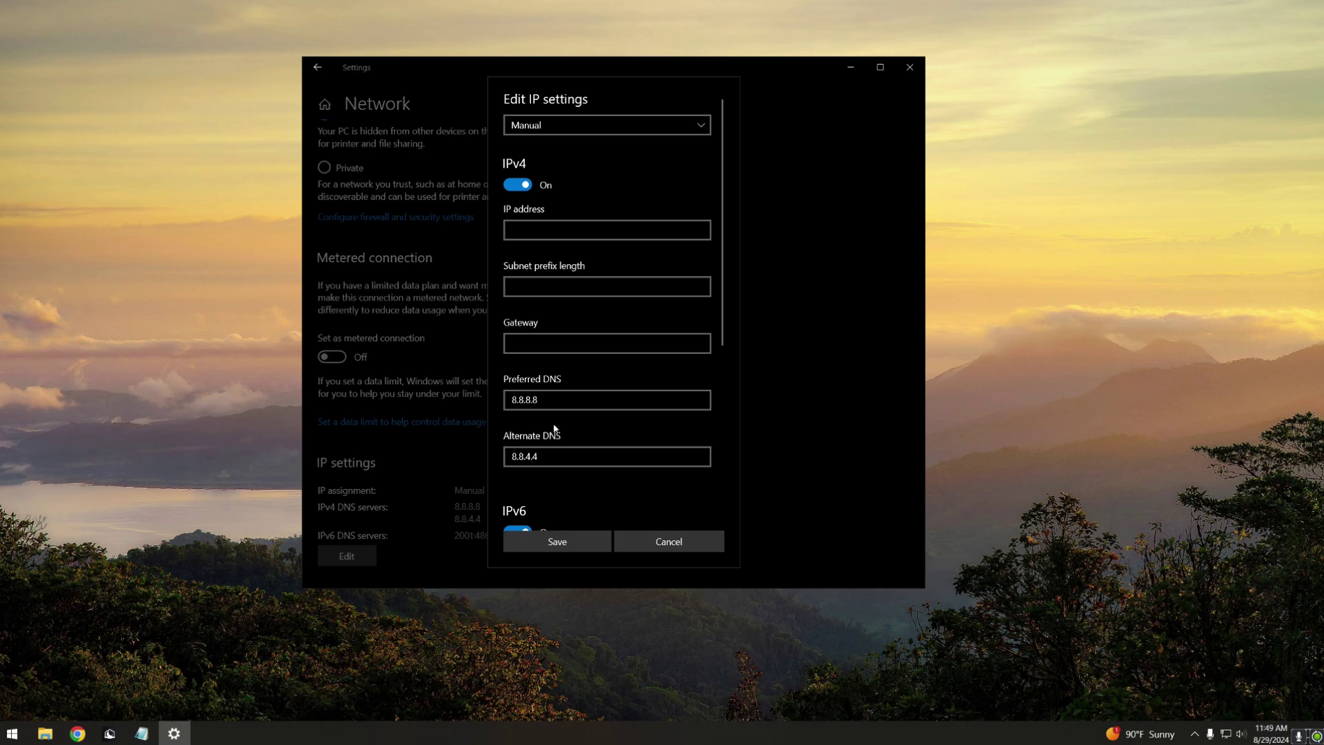
click(543, 404)
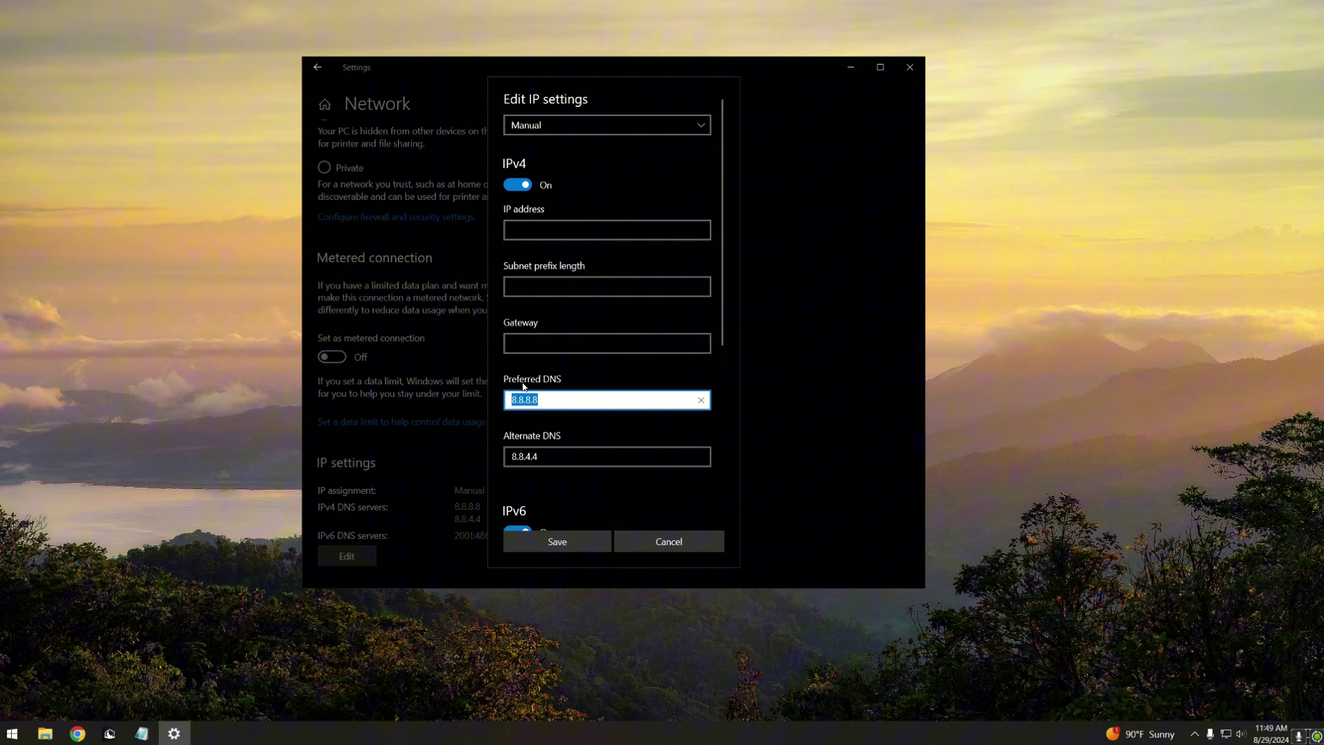
click(514, 456)
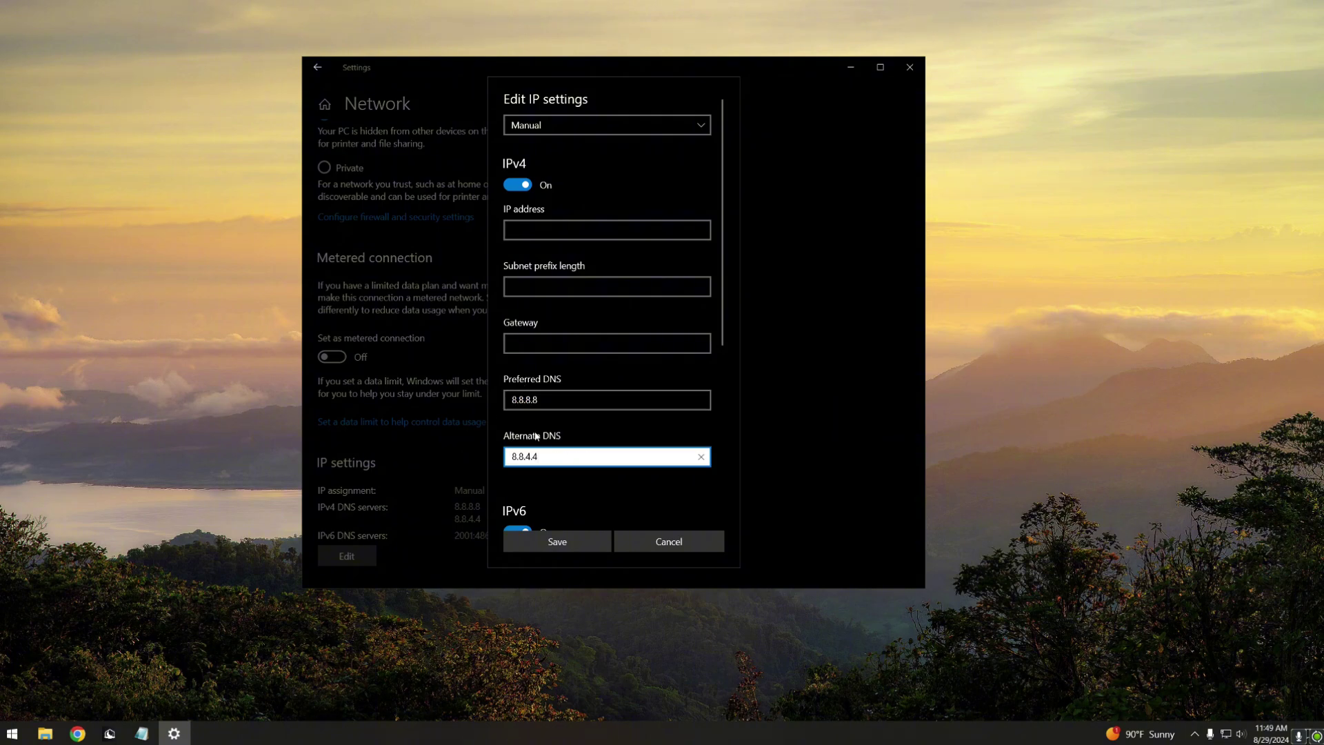
click(546, 399)
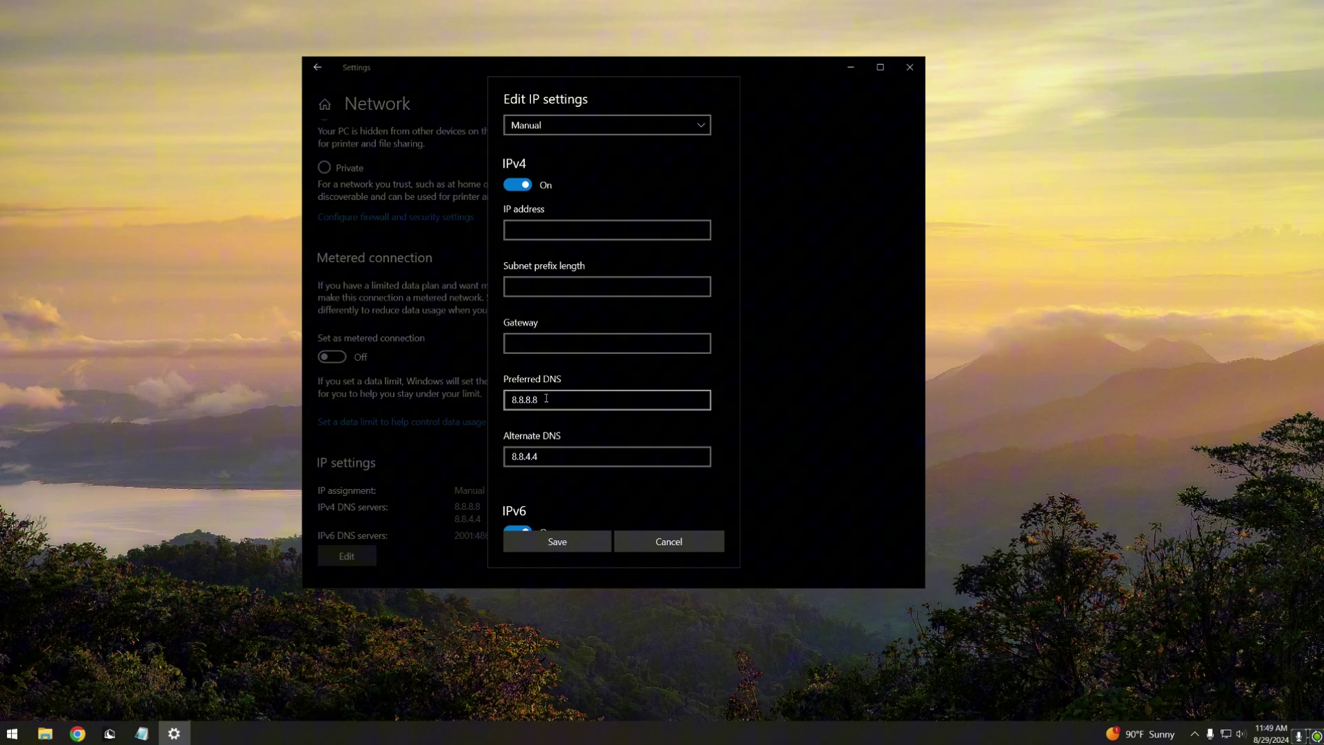
drag(546, 398, 503, 400)
click(543, 433)
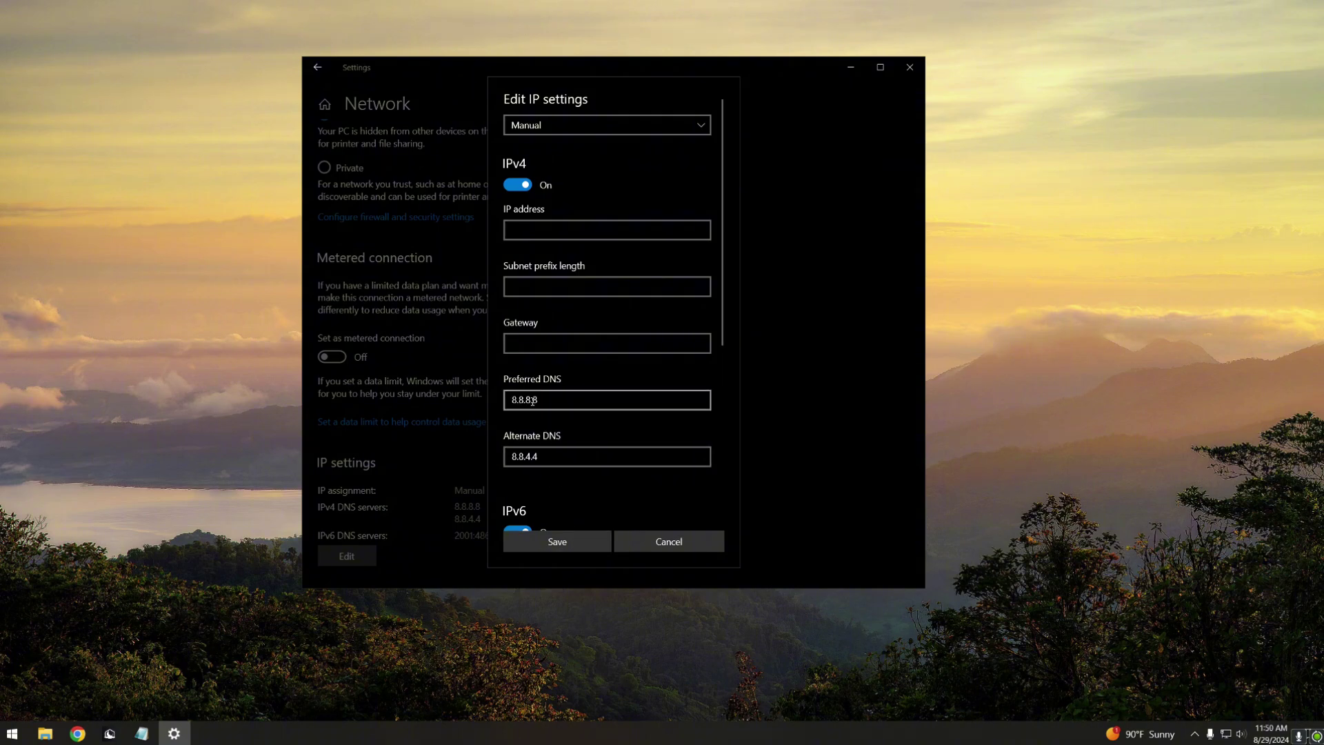
click(540, 402)
key(ctrl+a)
key(BackSpace)
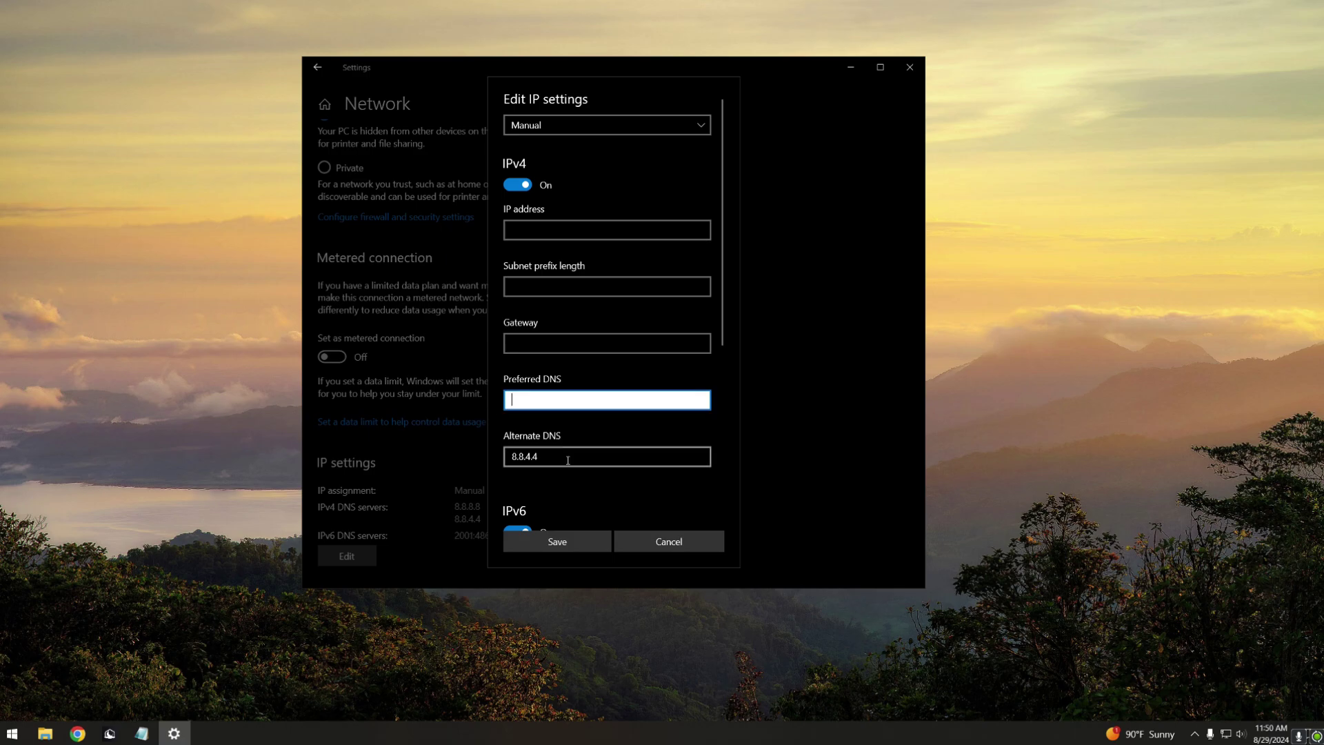
key(Tab)
key(BackSpace)
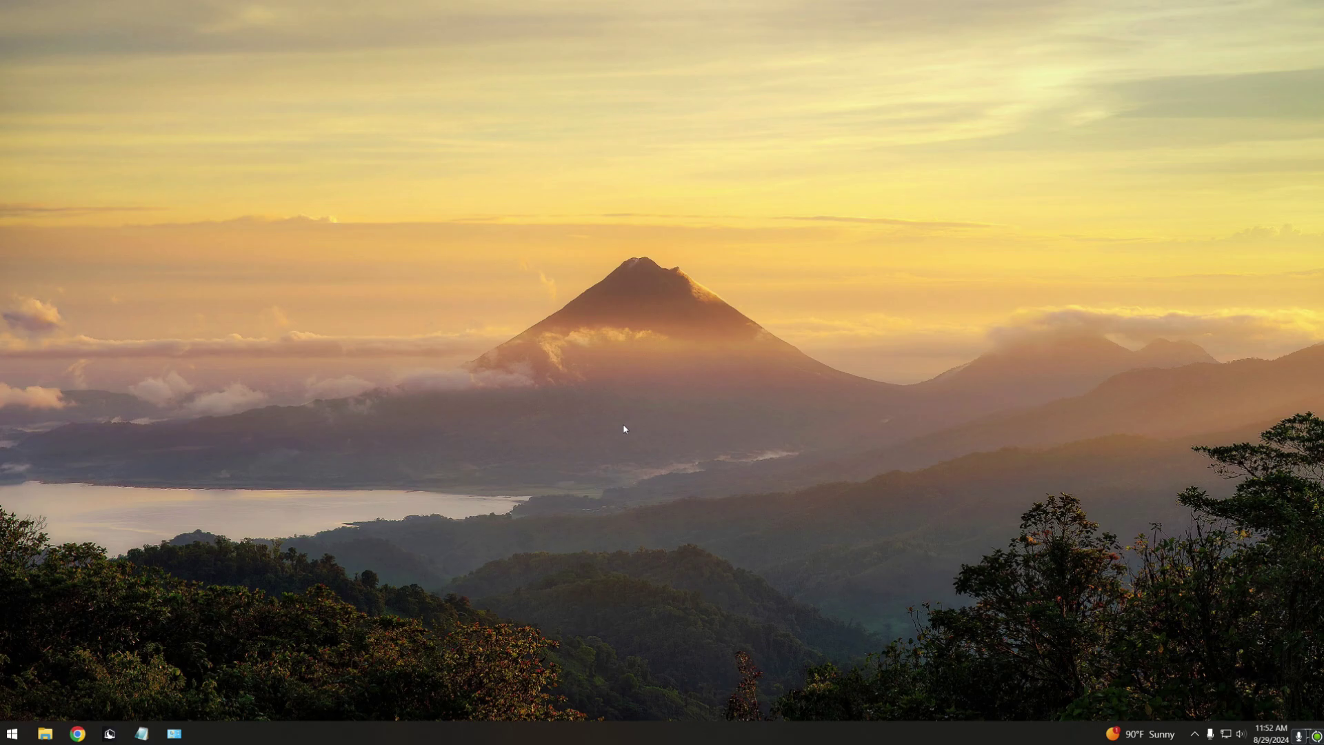
- Uninstall Microsoft OneDrive from Programs and Features, approving the permission prompt
key(super)
text(One)
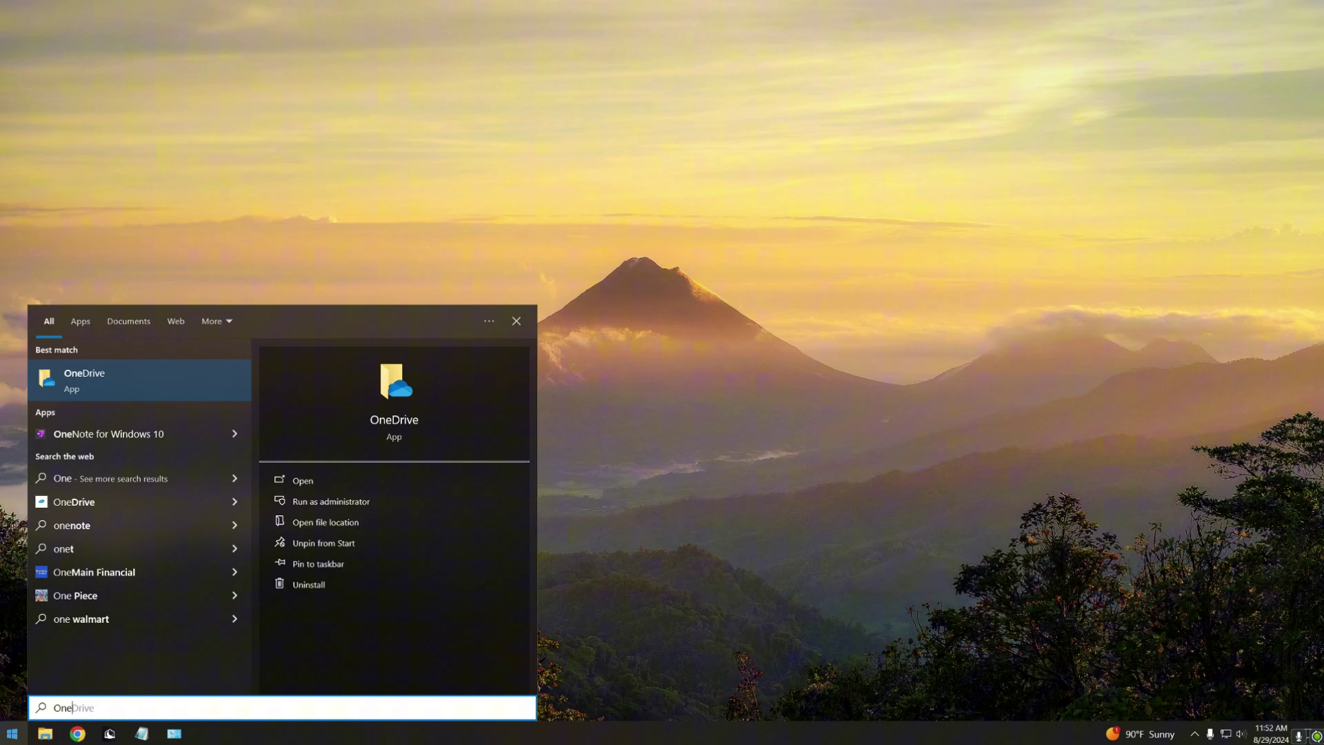
click(369, 591)
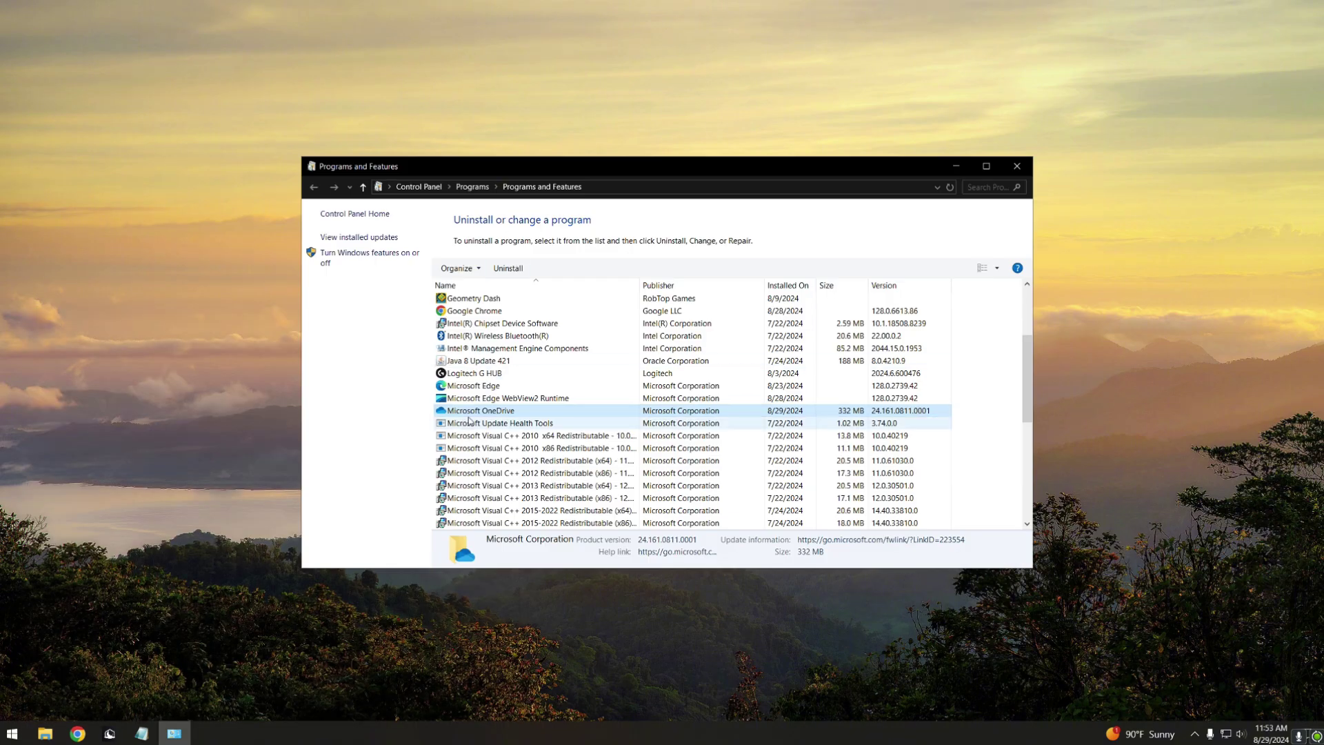
right_click(490, 413)
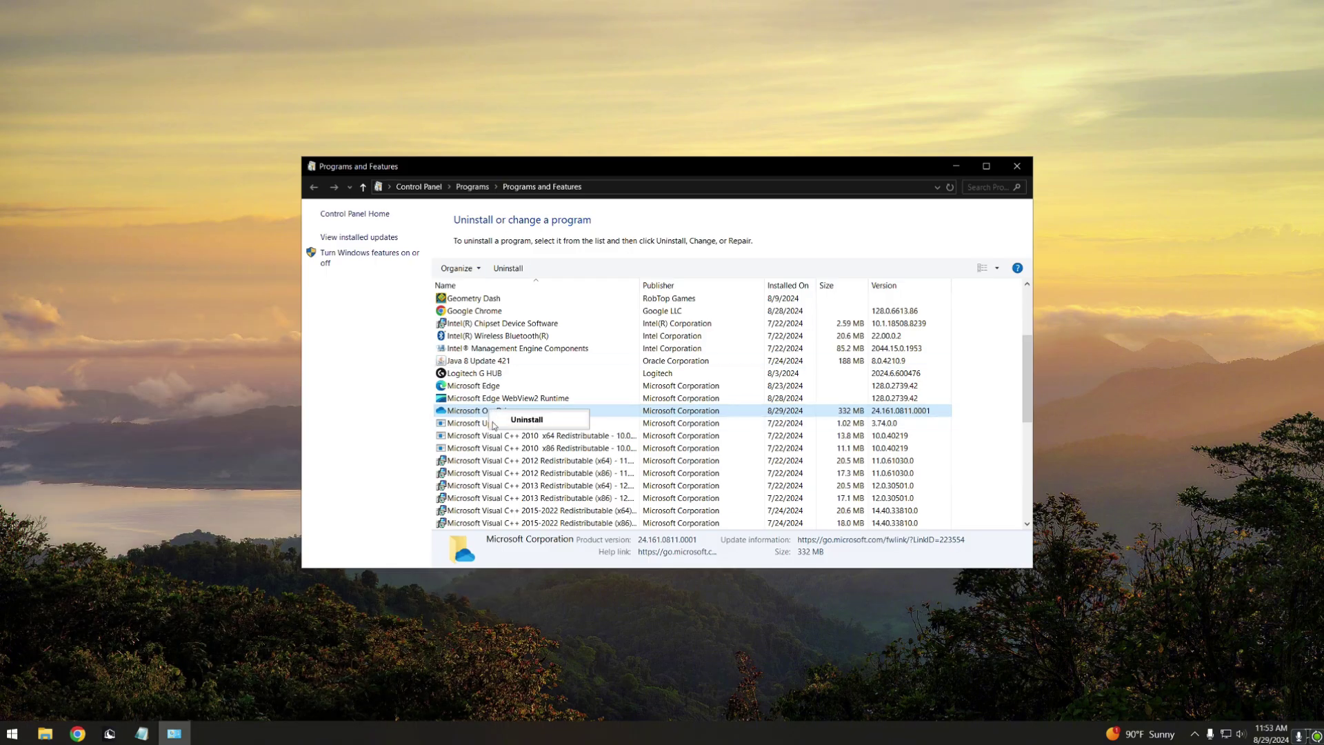
click(514, 422)
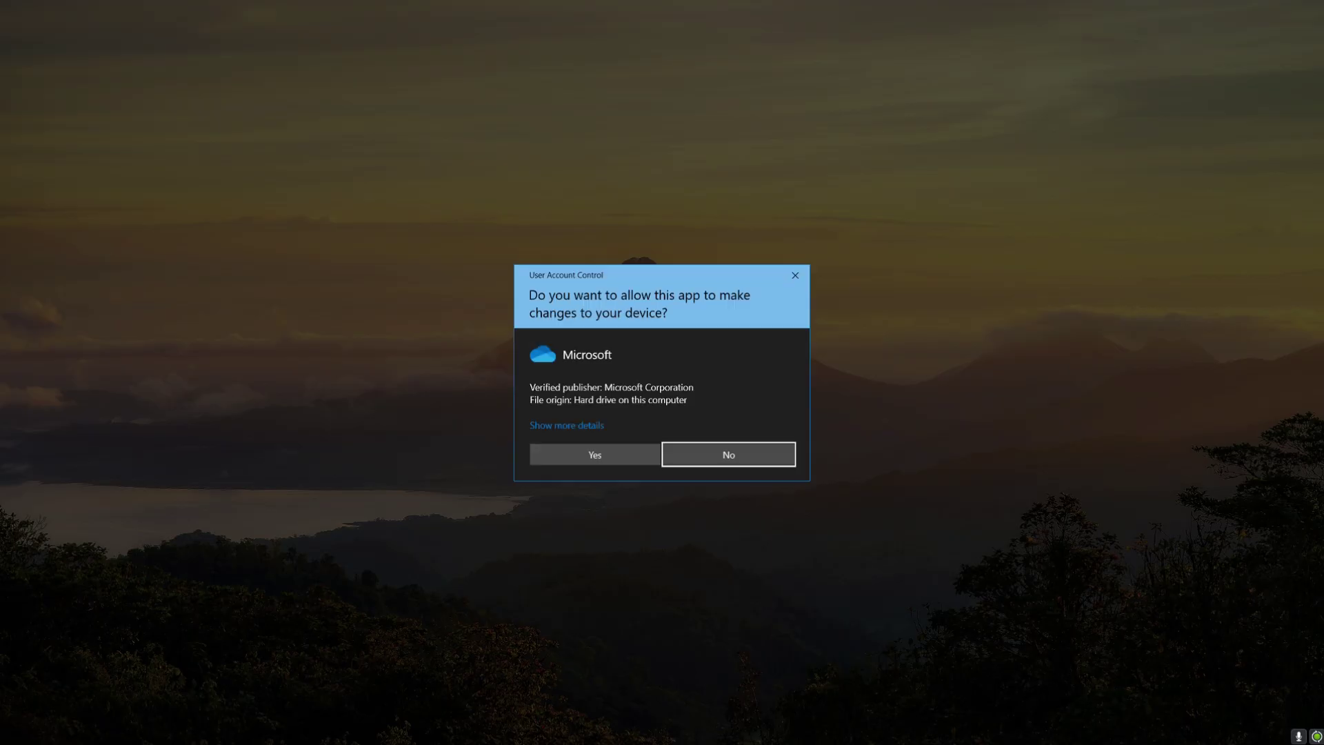
key(alt+y)
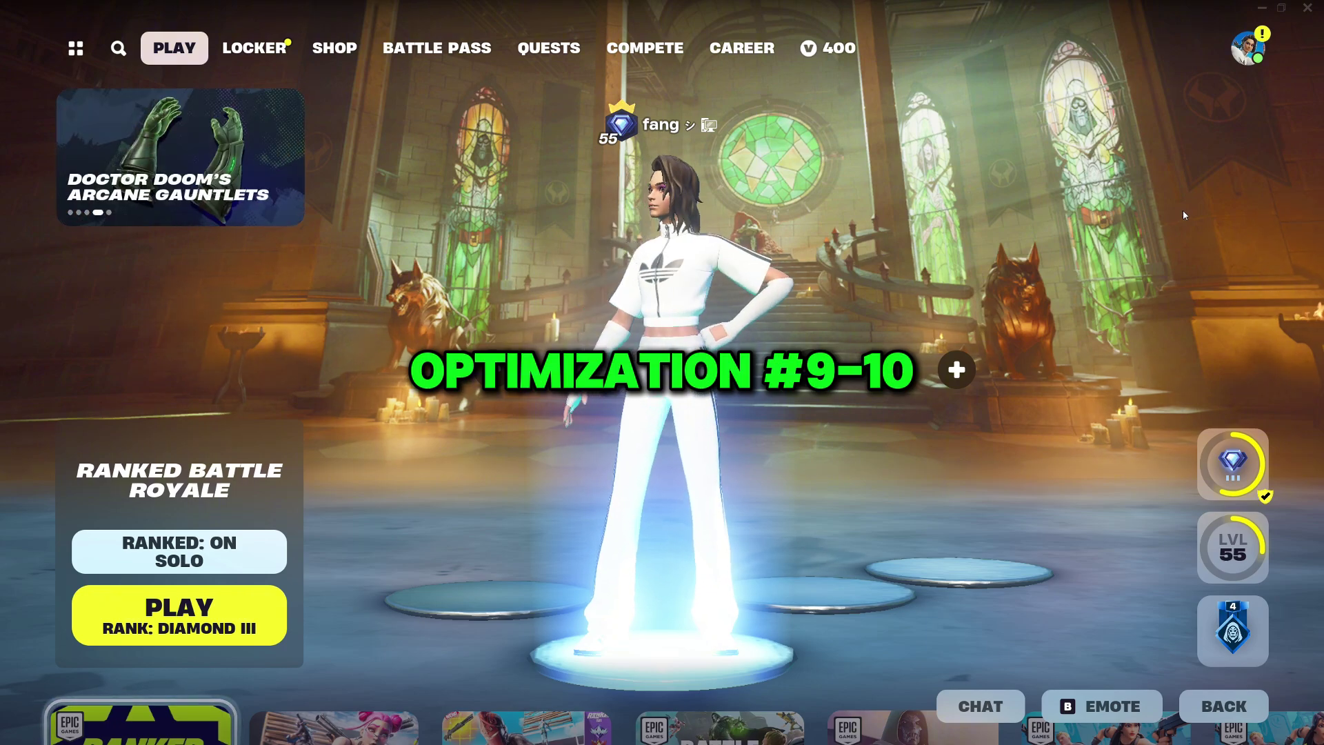
click(1267, 51)
click(904, 550)
click(496, 33)
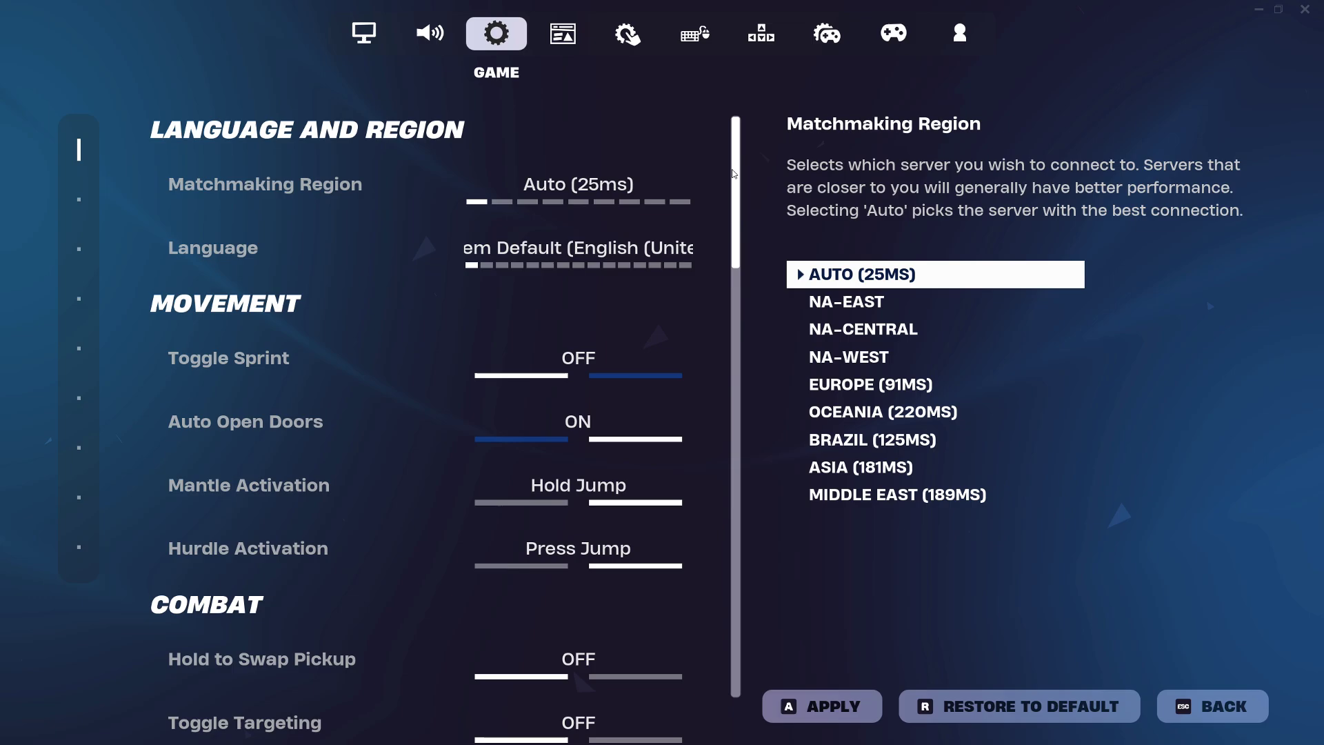
drag(735, 200, 695, 627)
scroll(524, 414, up, 3)
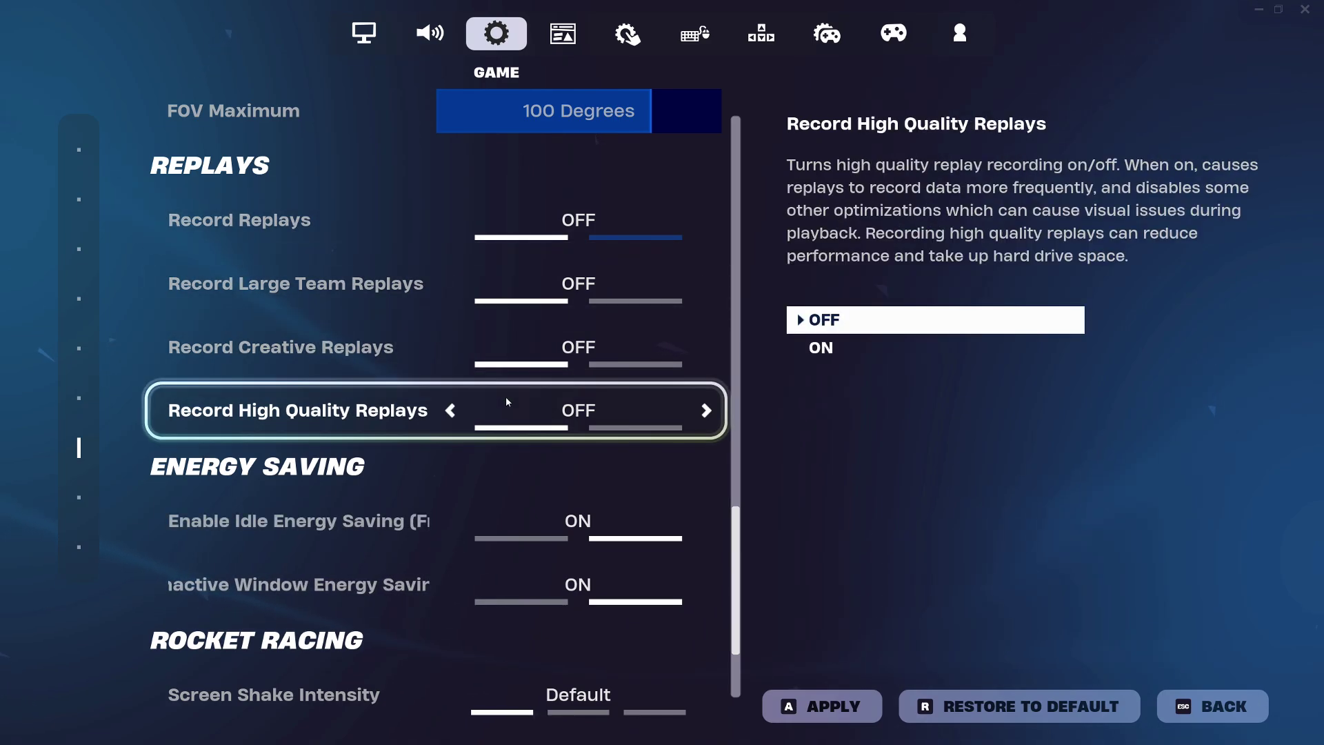
click(1213, 706)
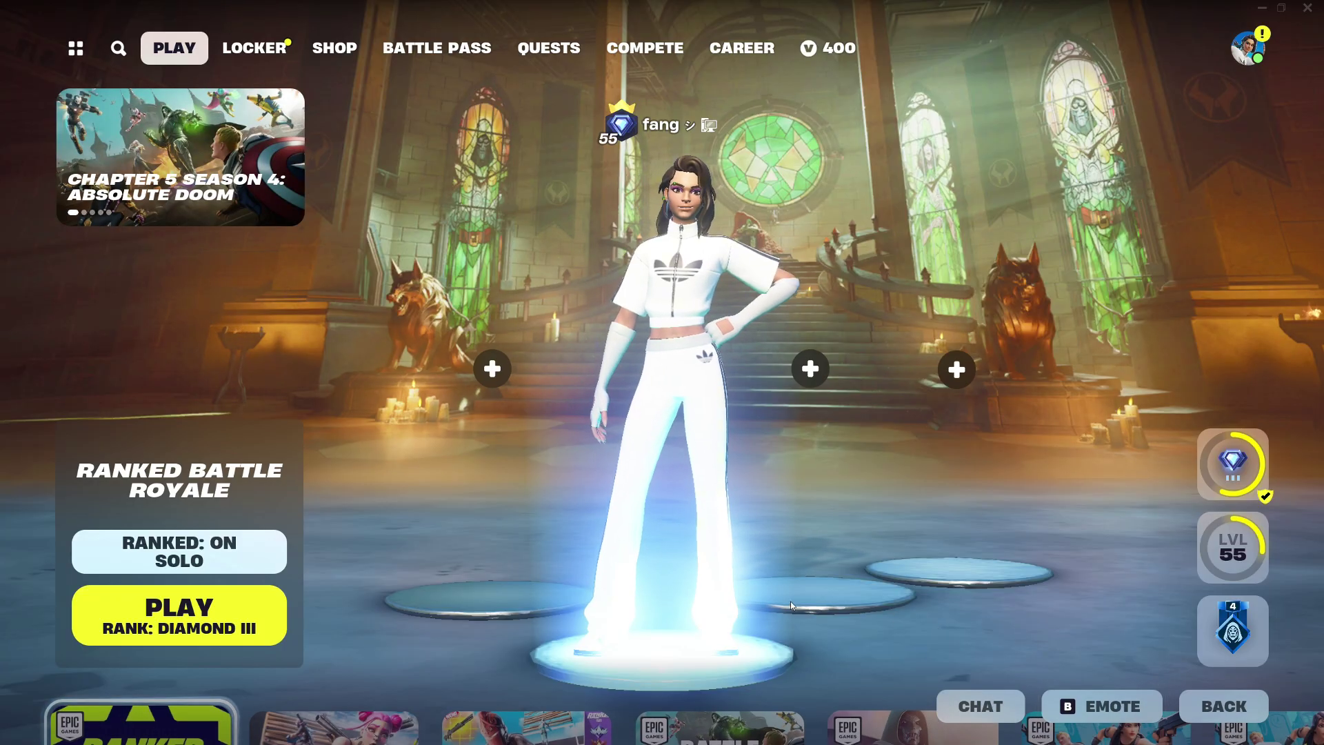